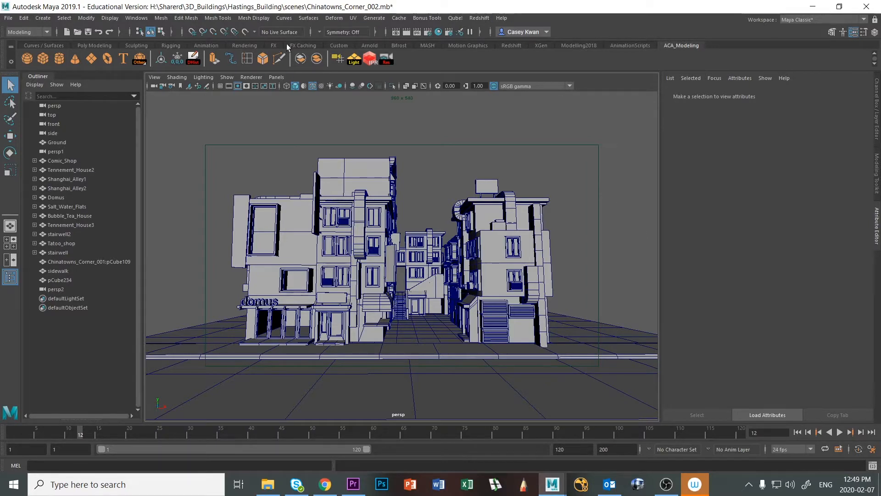
Look through the persp camera and compare the view with the resolution gate off and on
click(276, 77)
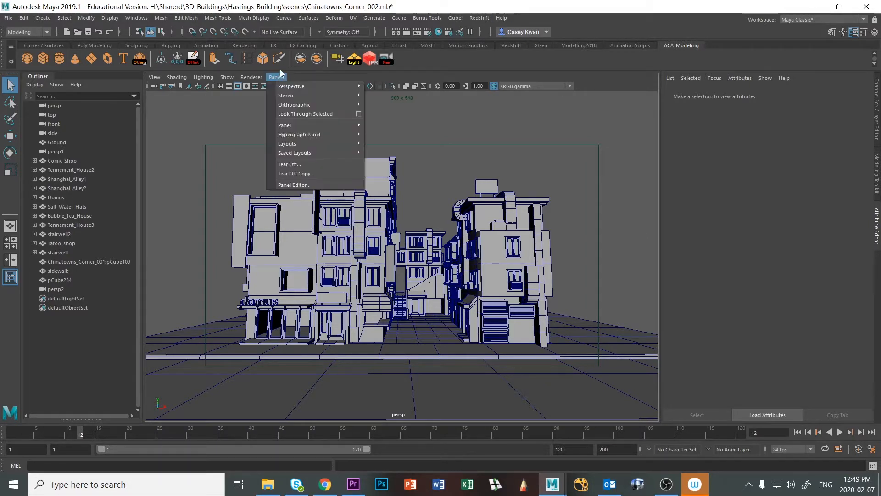
mouse_move(285, 86)
click(376, 83)
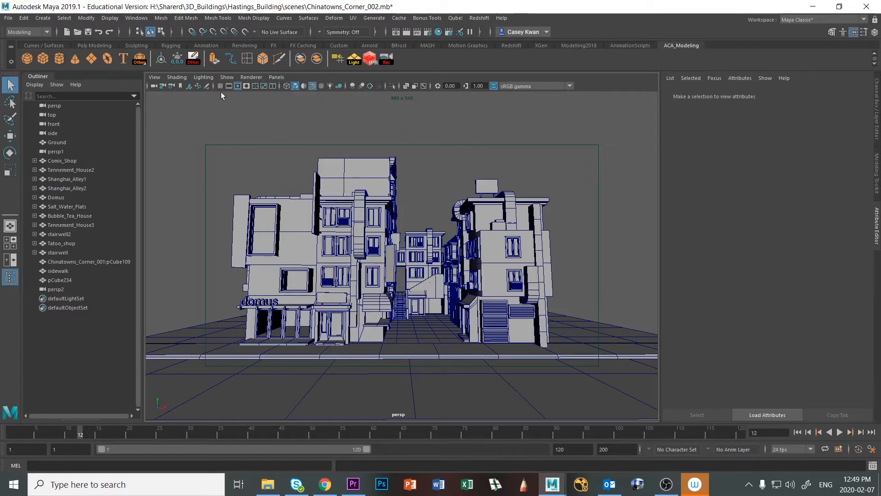
click(238, 86)
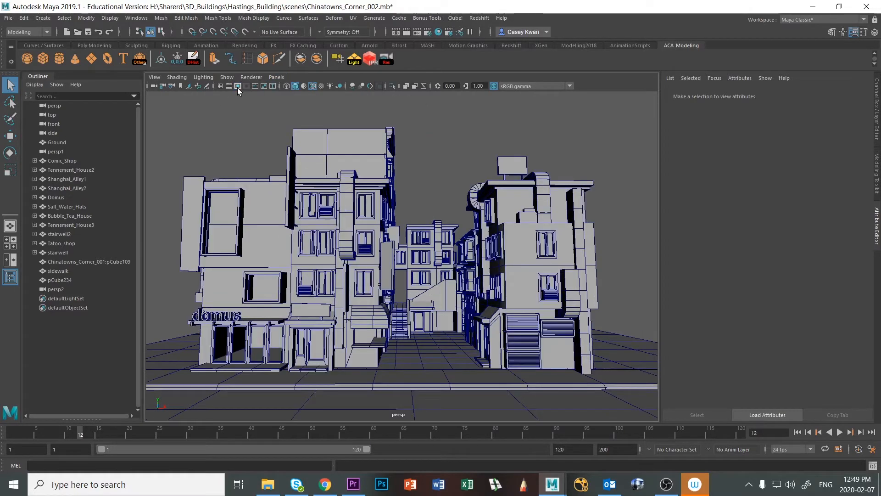
click(238, 86)
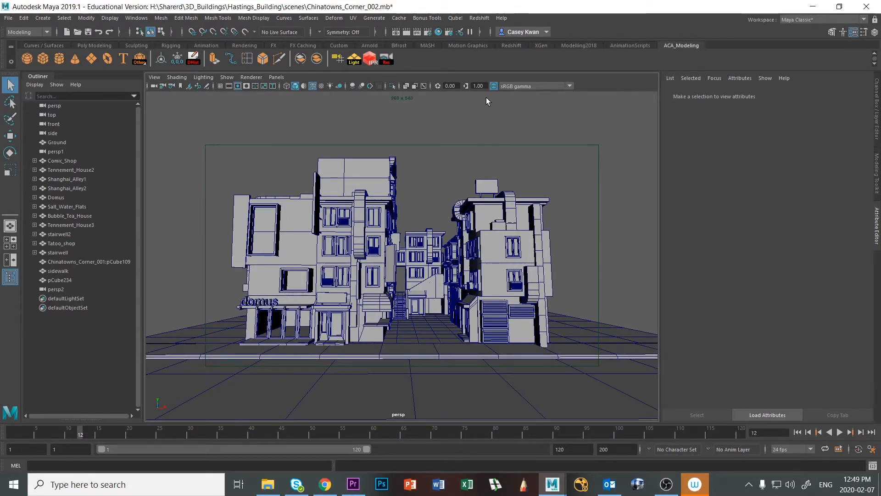
click(239, 87)
click(238, 87)
Turn on the gate mask in the persp camera's display options
click(153, 86)
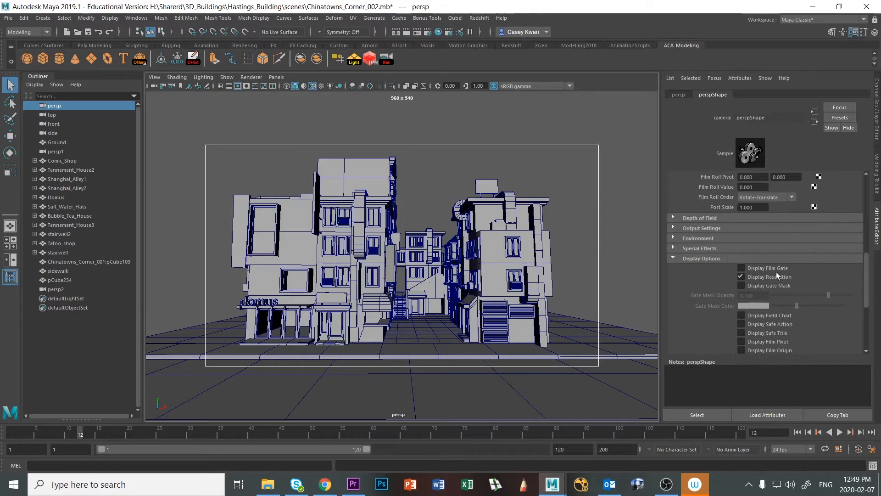
scroll(748, 270, down, 3)
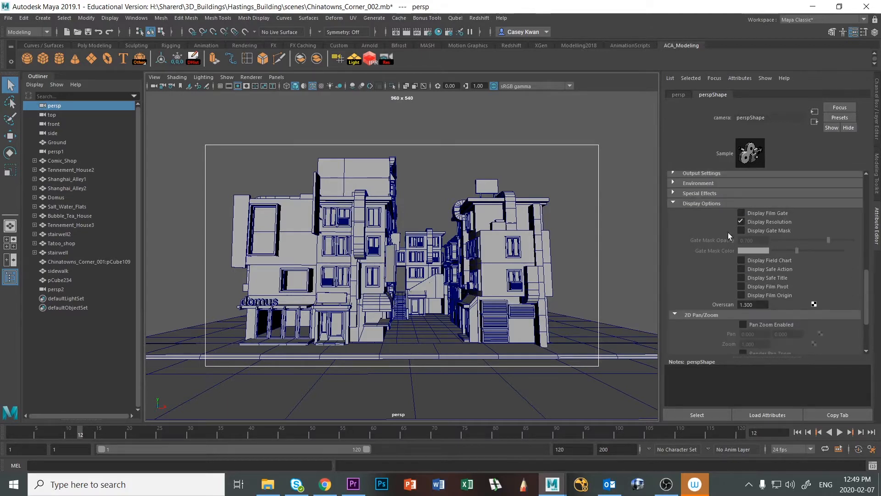
click(673, 204)
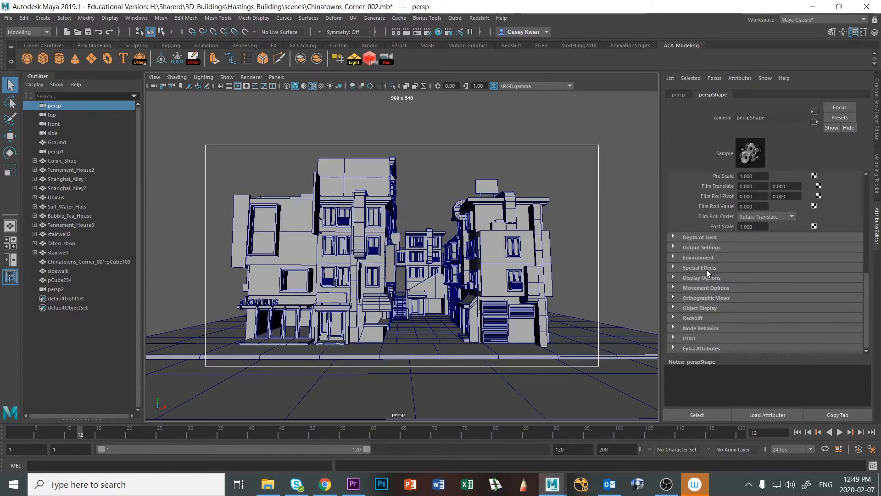
click(673, 277)
scroll(704, 309, down, 2)
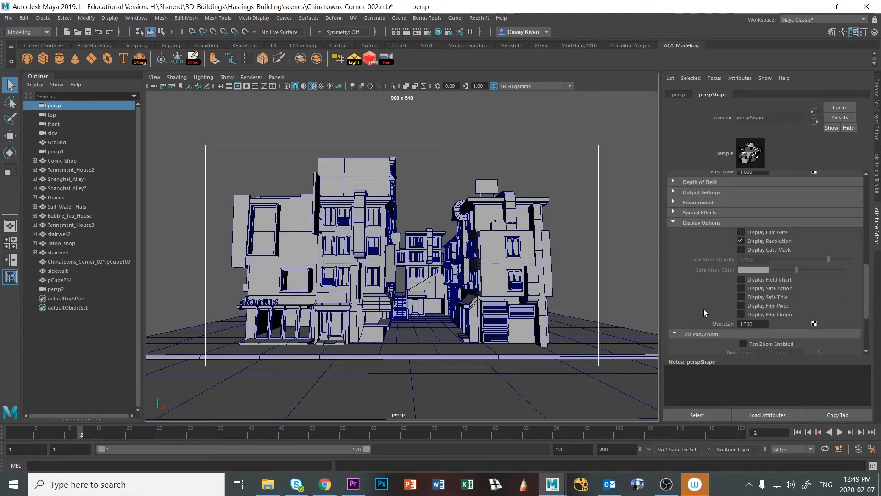
click(742, 249)
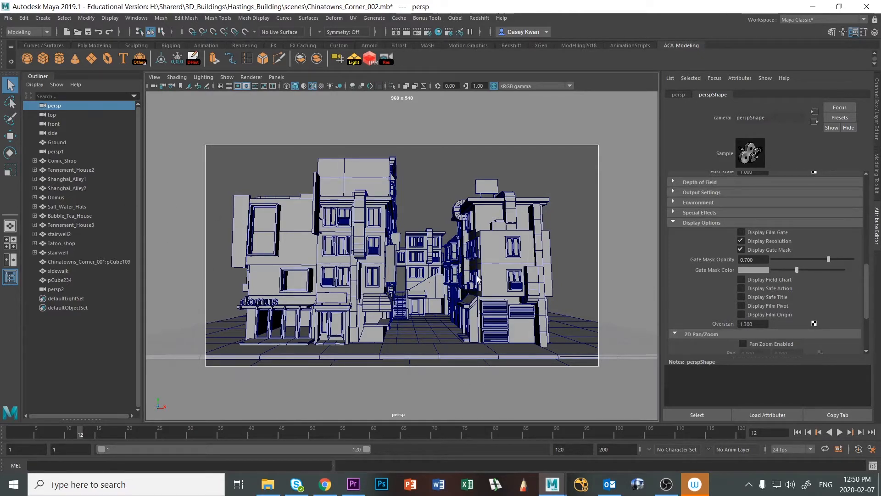
Set the persp camera's gate mask color to black and its opacity to 1.000, with the buildings framed inside the gate
alt+middle_drag(479, 278, 434, 277)
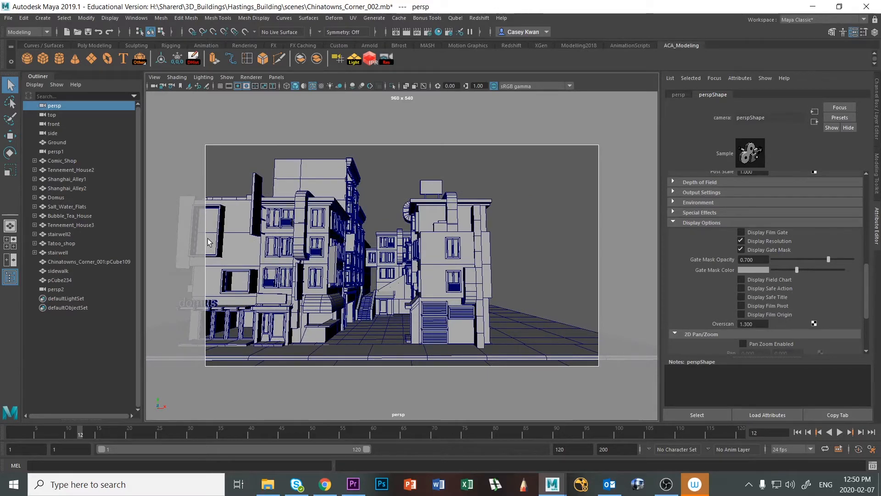
alt+middle_drag(260, 271, 317, 272)
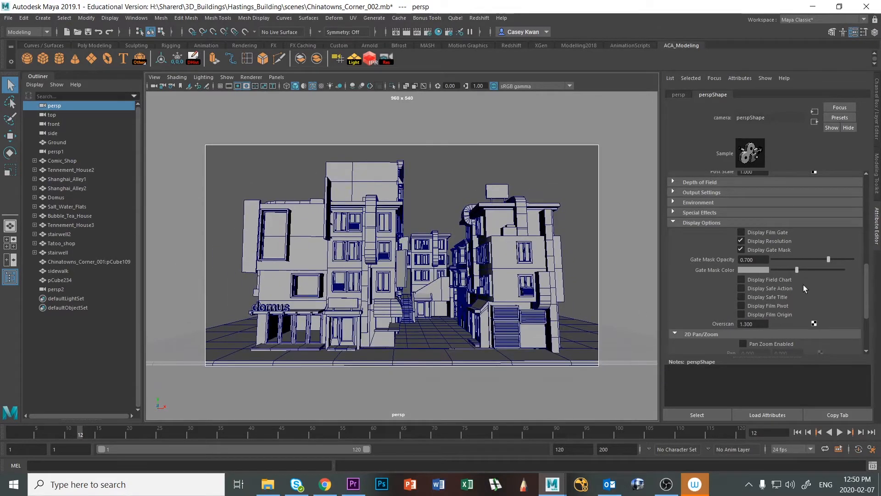
drag(801, 271, 703, 273)
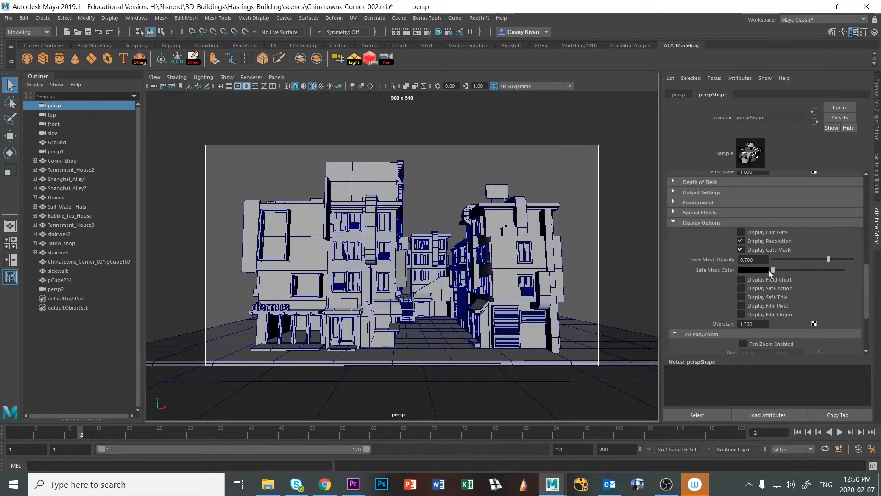
drag(773, 270, 732, 272)
drag(843, 264, 854, 264)
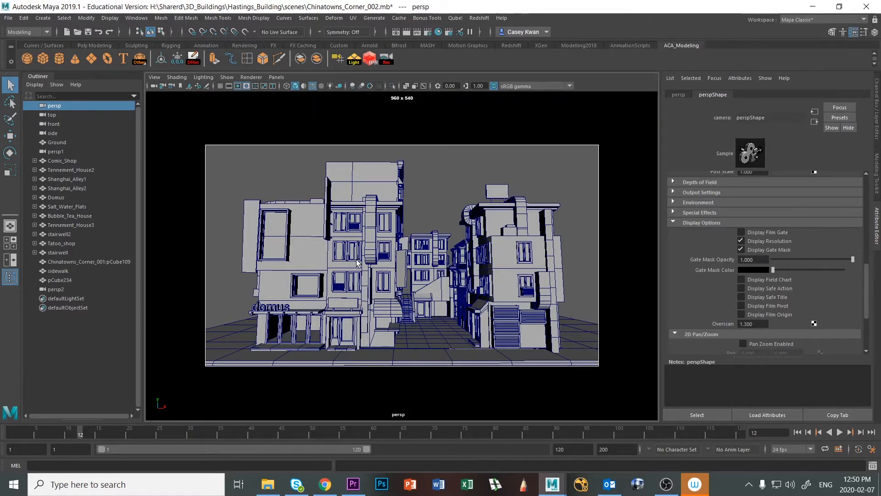
alt+middle_drag(403, 275, 437, 287)
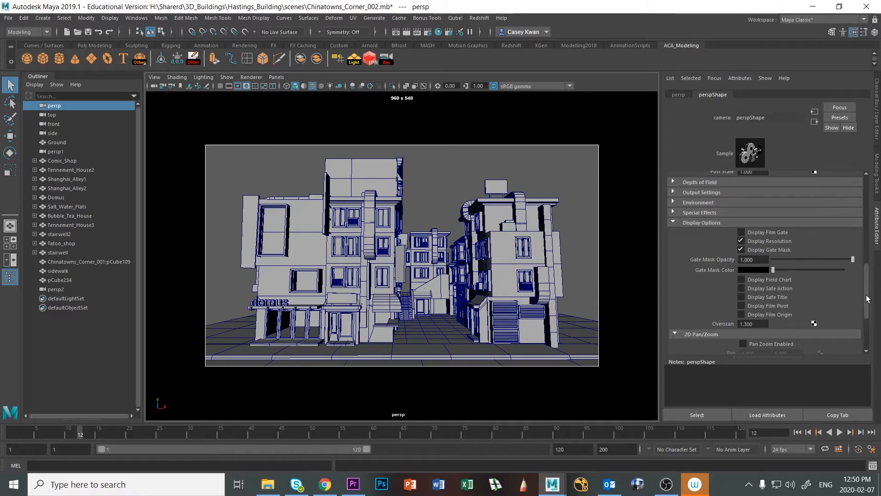
Open the render settings and look through the Output and AOV settings, ending on the Common settings
drag(868, 299, 866, 212)
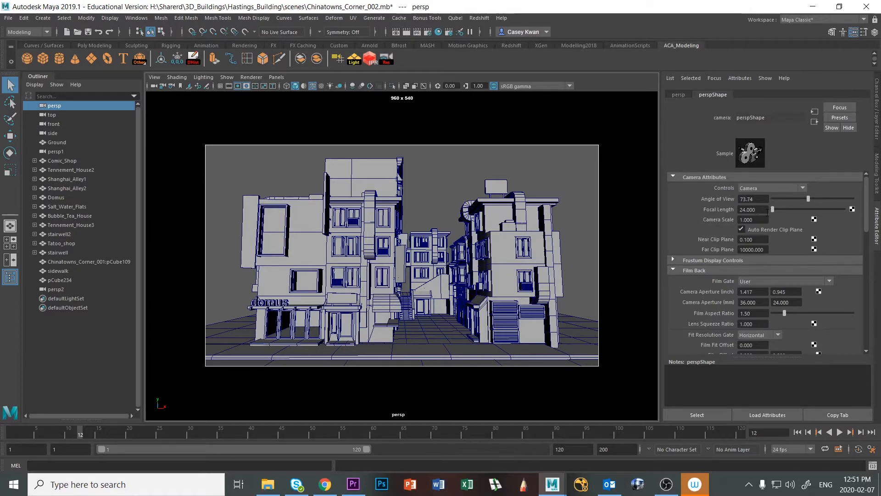
click(427, 34)
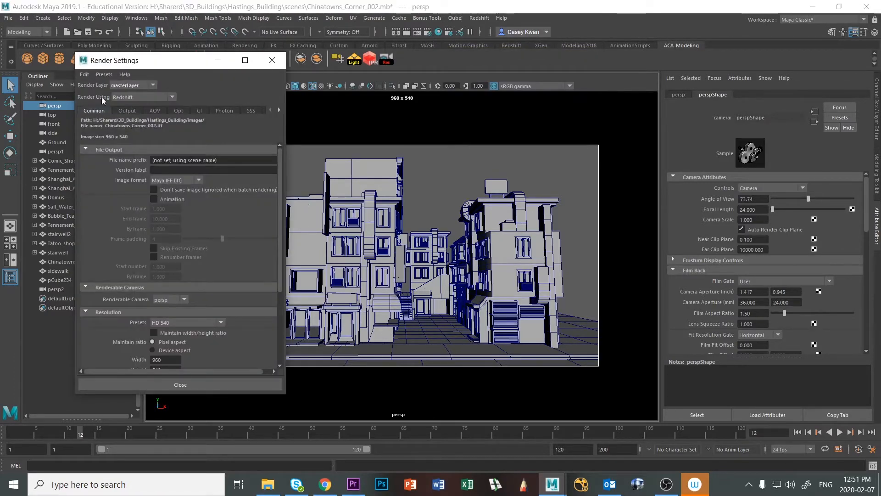
mouse_move(134, 61)
mouse_down()
mouse_move(169, 70)
mouse_move(136, 70)
mouse_up()
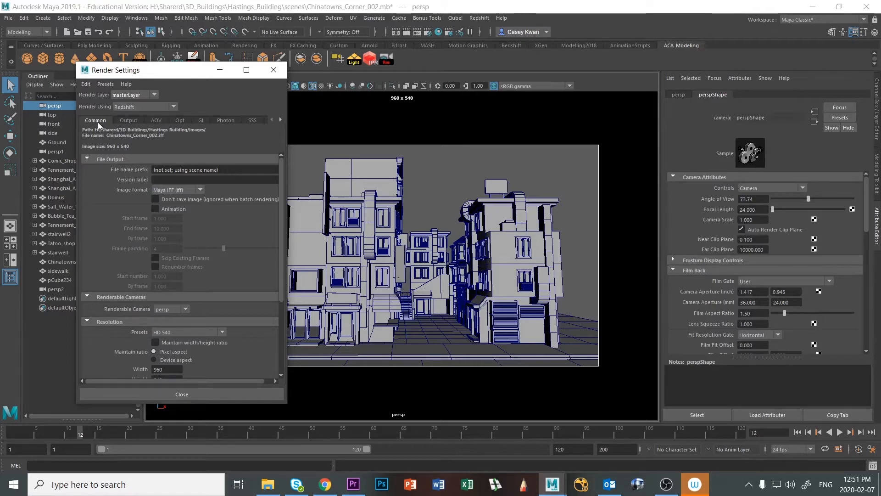
click(129, 120)
click(158, 120)
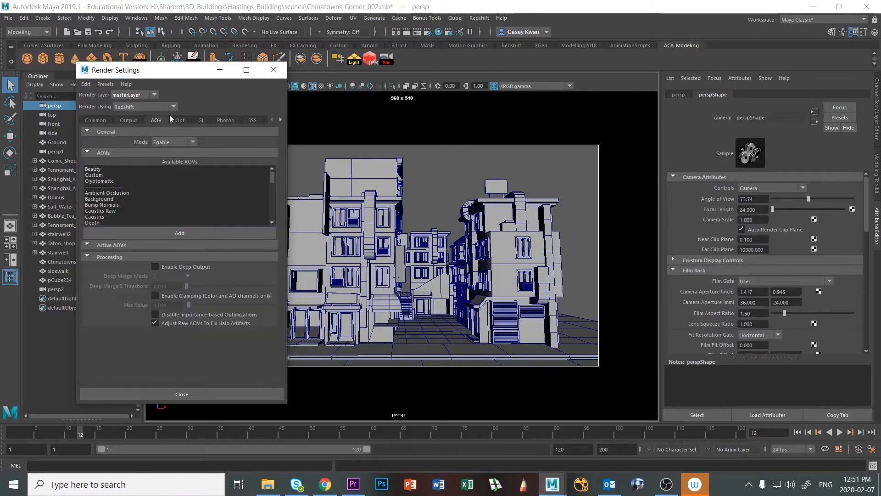
click(96, 121)
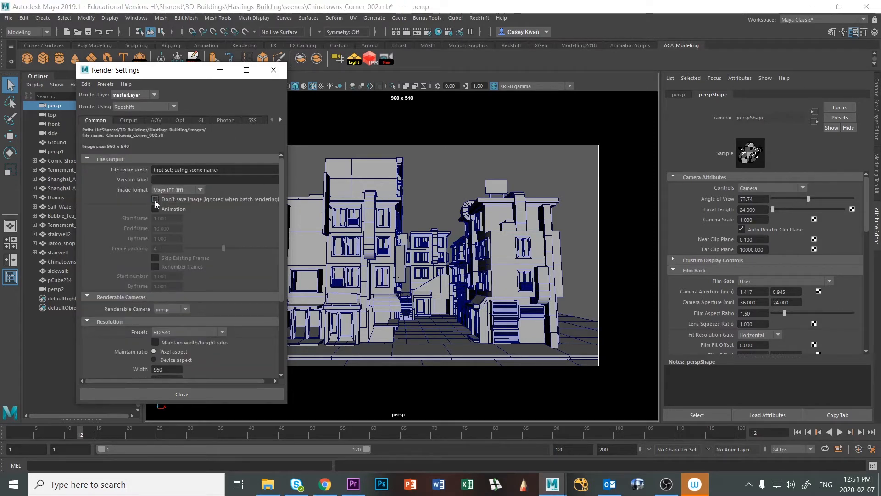
Set the render resolution preset to HD 1080 and move the Render Settings window aside to reveal the viewport
scroll(112, 330, down, 3)
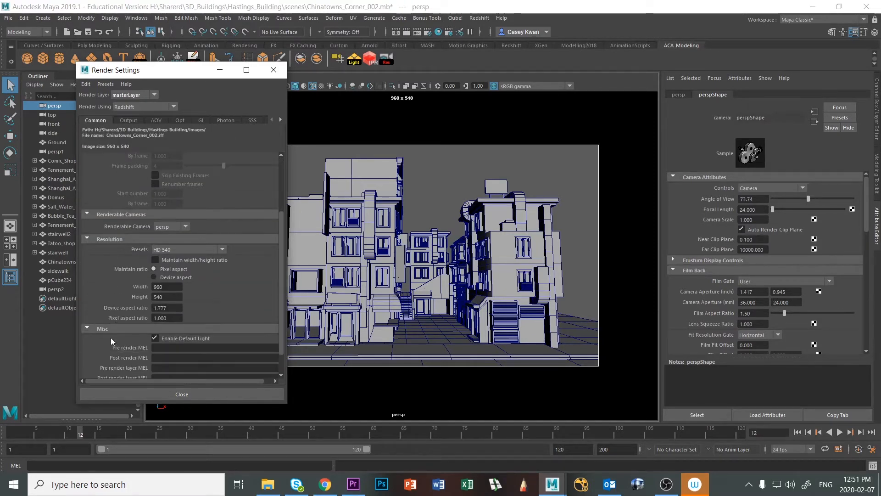
click(224, 251)
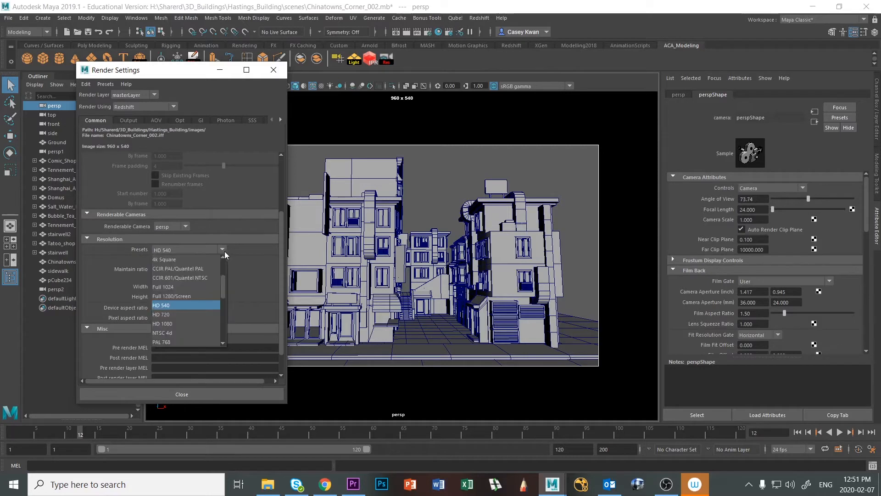
click(190, 324)
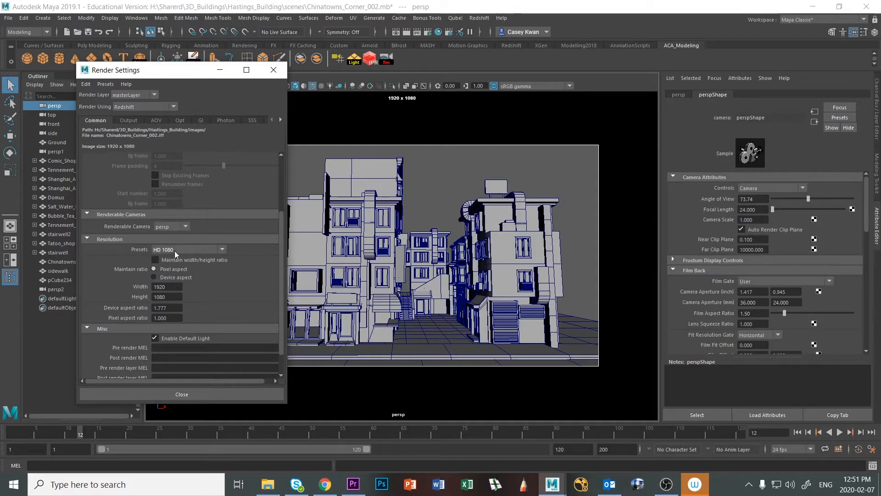
scroll(256, 288, down, 2)
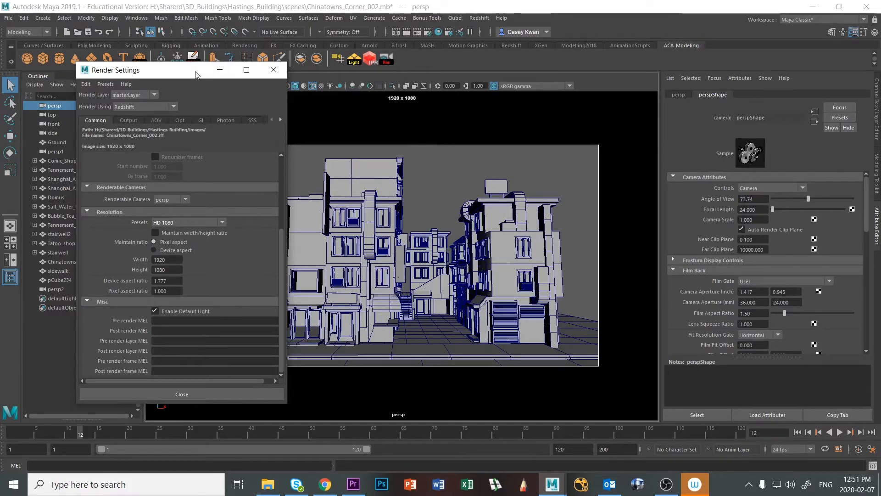
drag(220, 69, 128, 87)
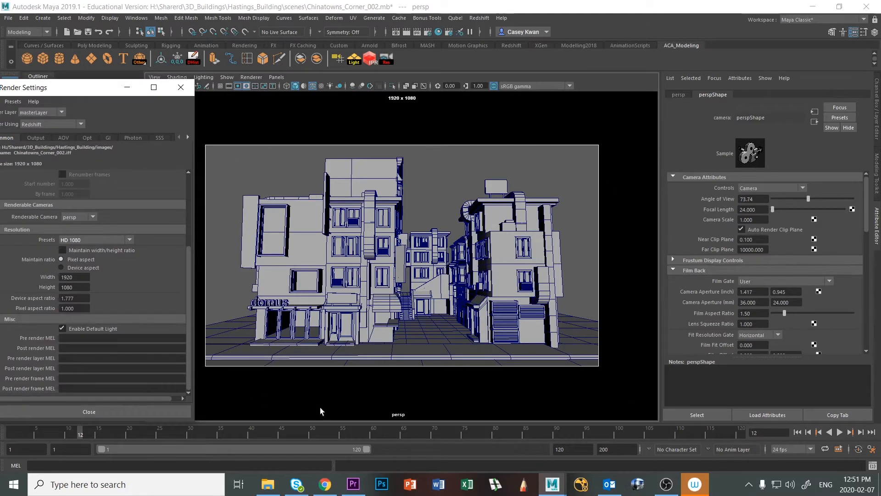
drag(98, 90, 175, 89)
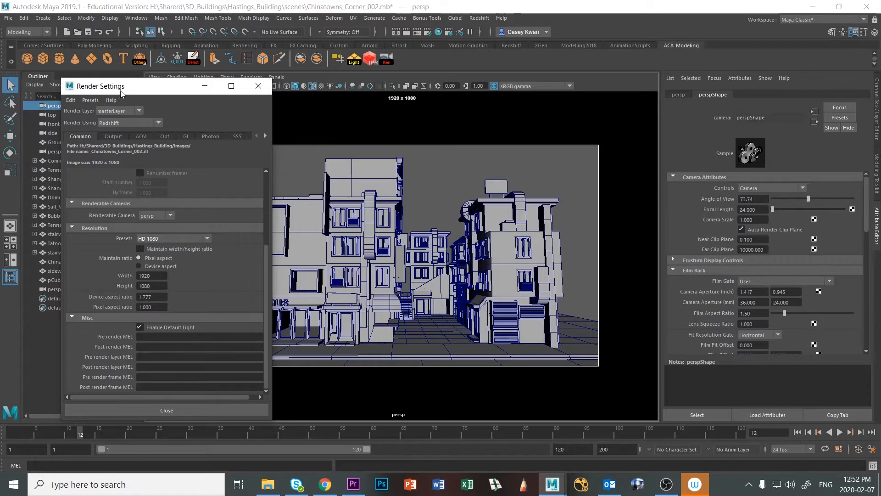
drag(123, 92, 103, 89)
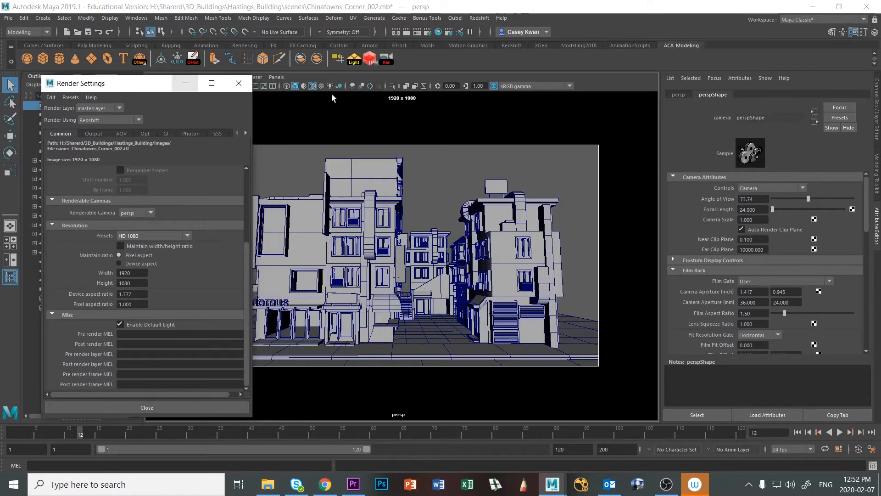
Start a Redshift IPR render of the persp view and arrange the render window so the whole frame shows at 36%
click(371, 62)
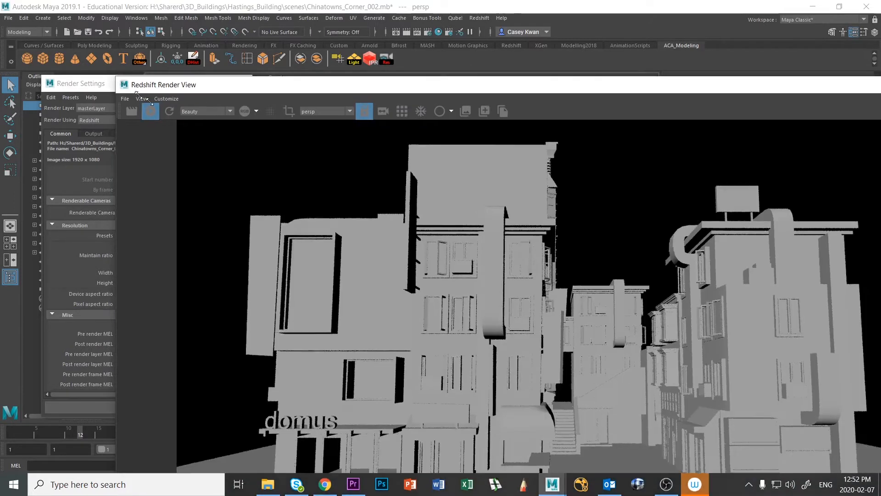
drag(121, 76, 522, 256)
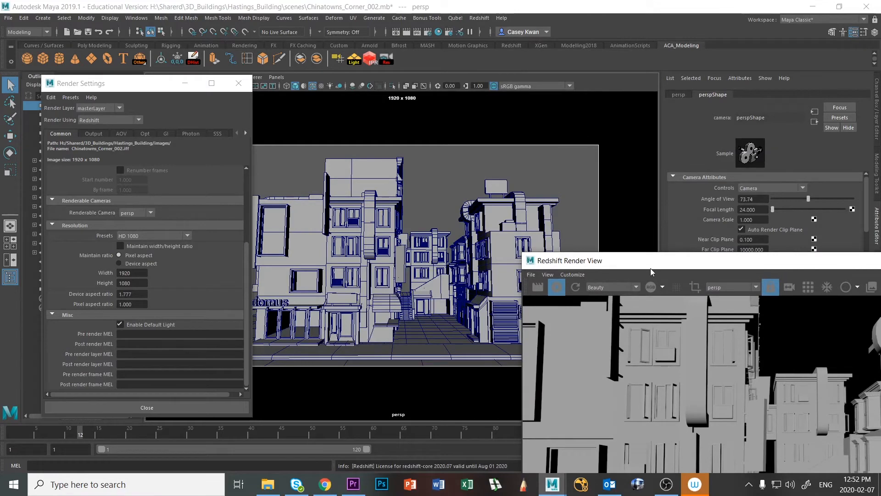
drag(651, 269, 362, 116)
scroll(424, 299, down, 5)
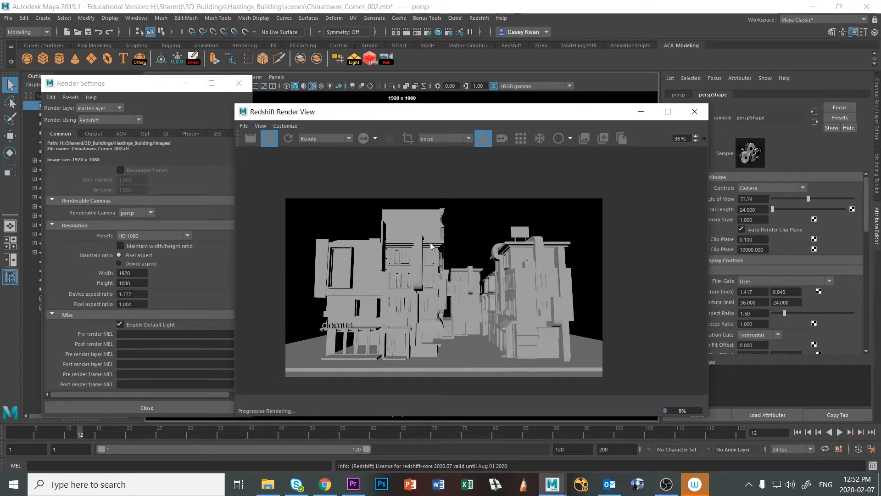
middle_drag(391, 294, 410, 279)
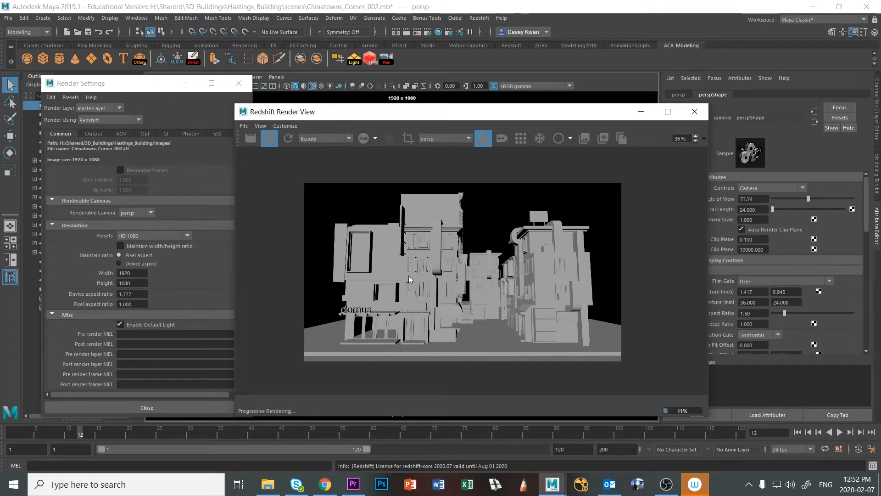
Check which render passes the Redshift Render View offers, keeping Beauty selected
click(349, 138)
click(328, 147)
click(348, 139)
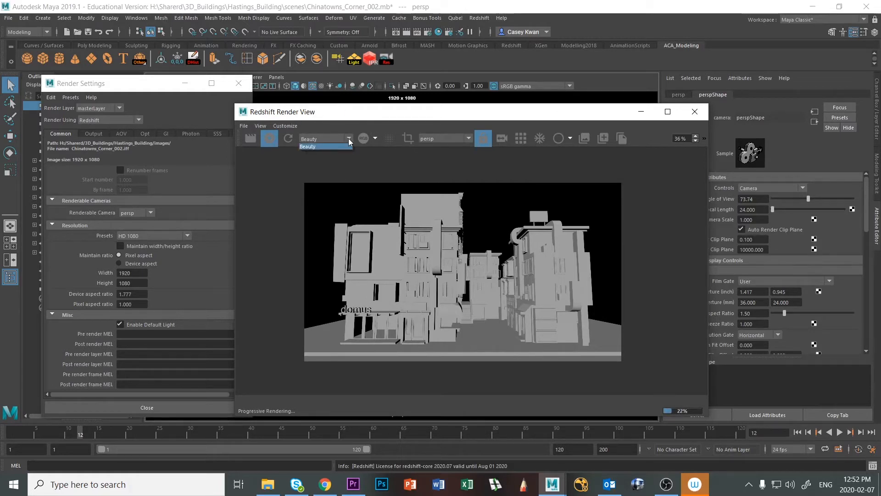
click(348, 139)
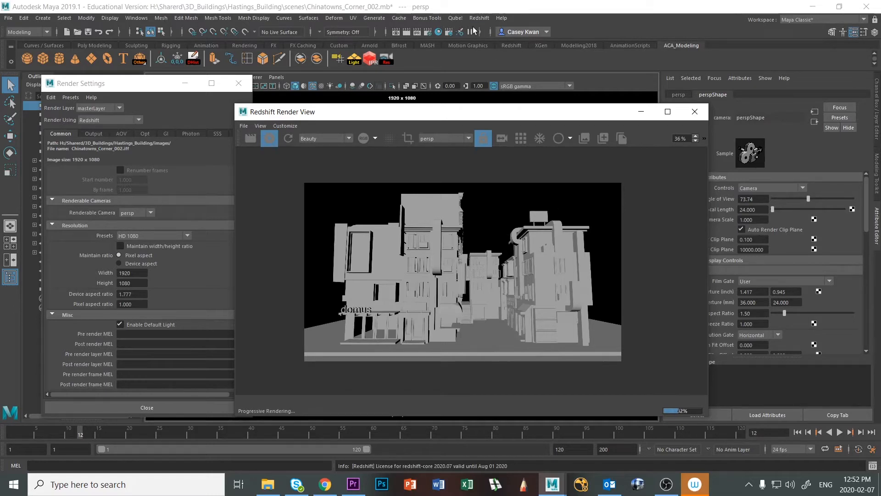
Add a Redshift Physical Light to the scene and set its light type to Directional
drag(536, 117, 559, 108)
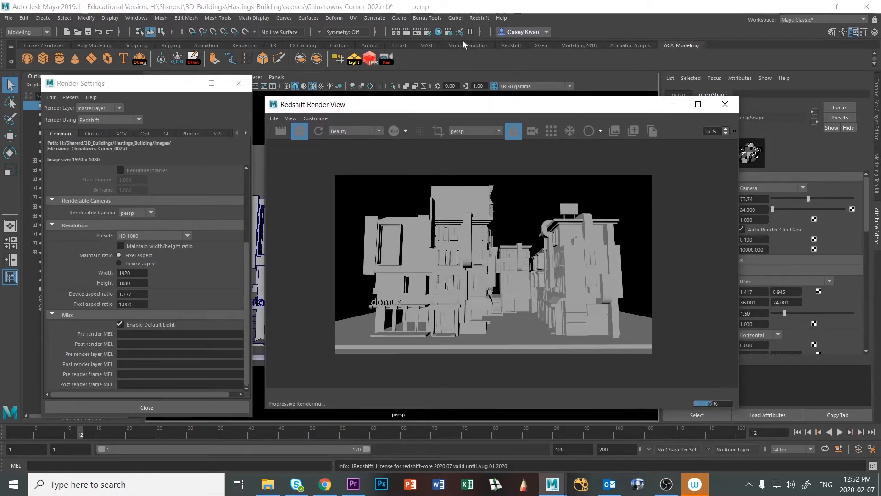
click(486, 21)
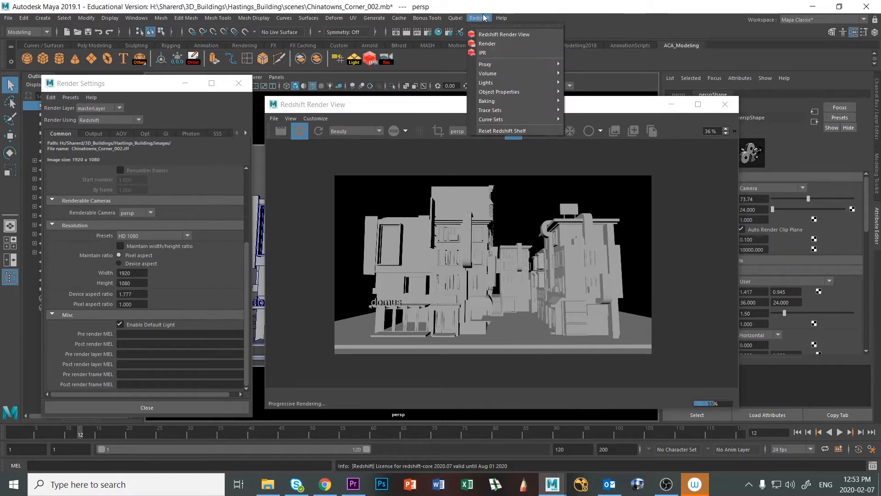
mouse_move(505, 84)
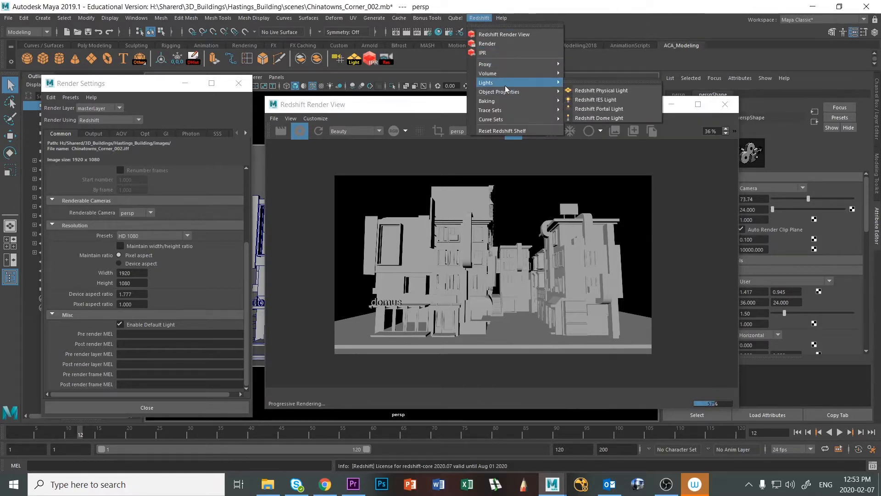
click(627, 93)
drag(637, 110, 445, 182)
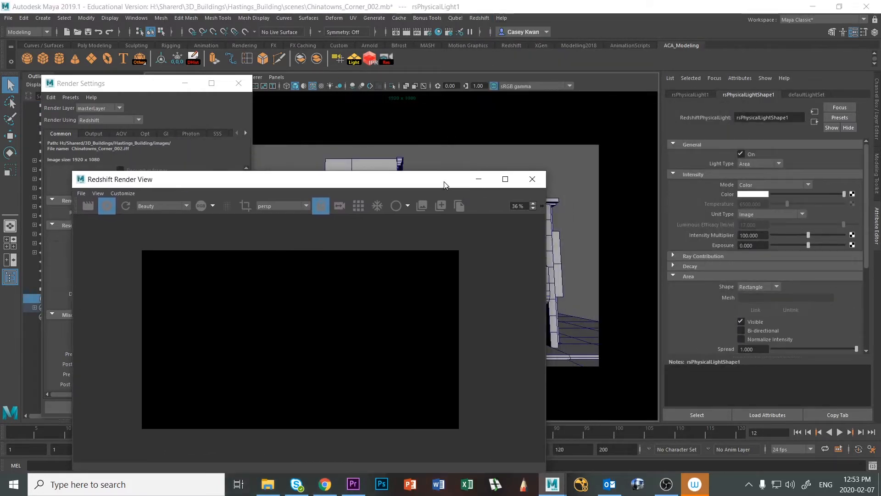
click(780, 162)
click(759, 202)
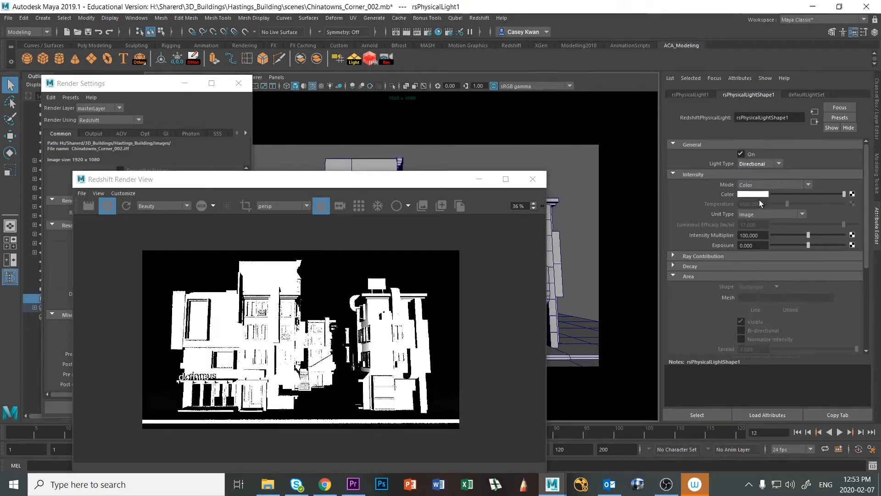
Close the Render Settings and move the Redshift Render View down to clear the viewport and outliner
drag(389, 187, 598, 101)
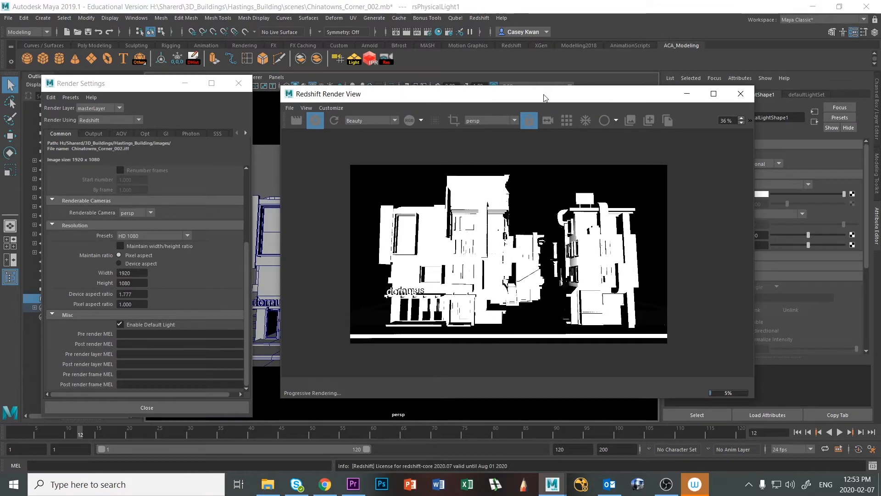
drag(545, 97, 561, 320)
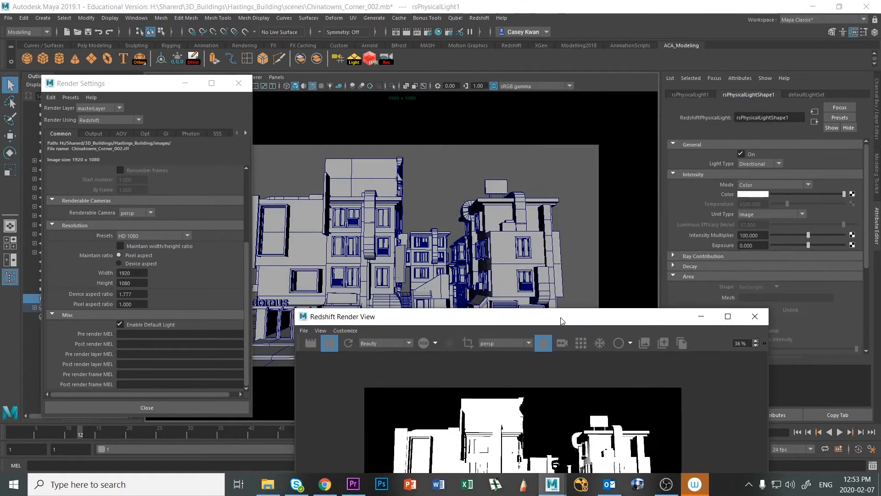
click(239, 83)
drag(605, 320, 353, 453)
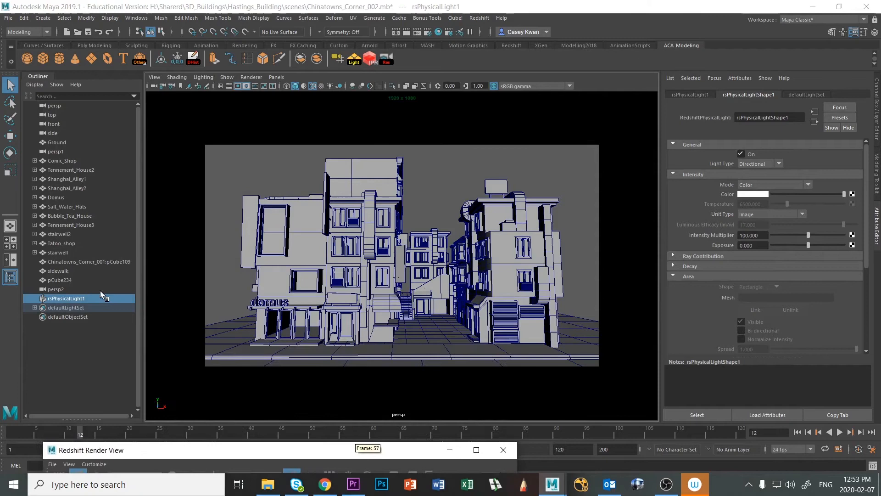
Find the physical light at street level between the buildings and scale it up uniformly to about 7.62
click(73, 300)
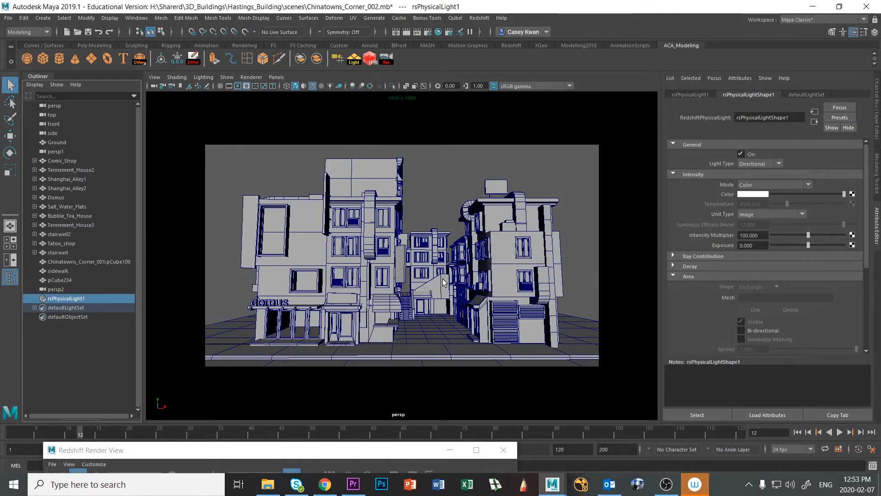
key(f)
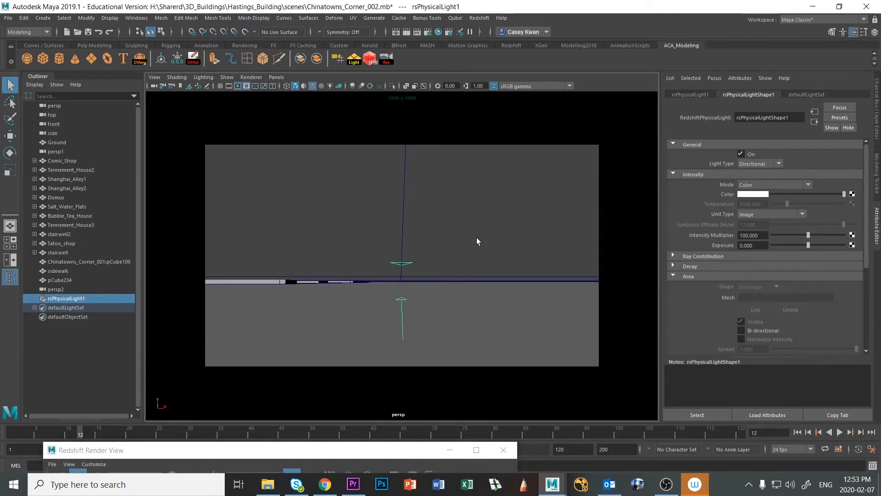
alt+drag(478, 240, 438, 283)
scroll(438, 279, up, 5)
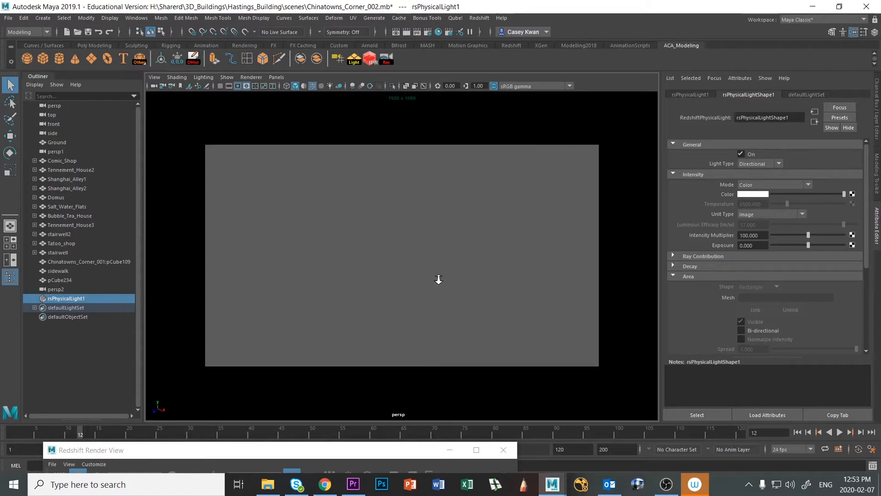
scroll(439, 280, down, 6)
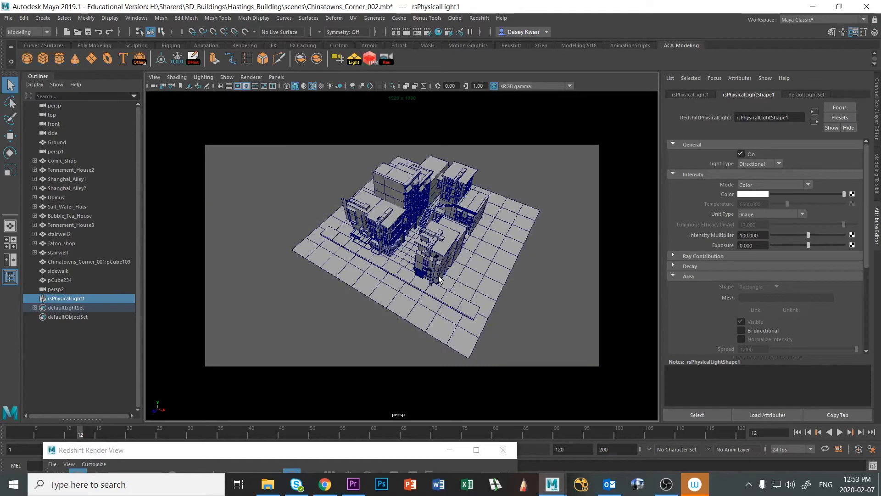
scroll(439, 279, up, 5)
key(r)
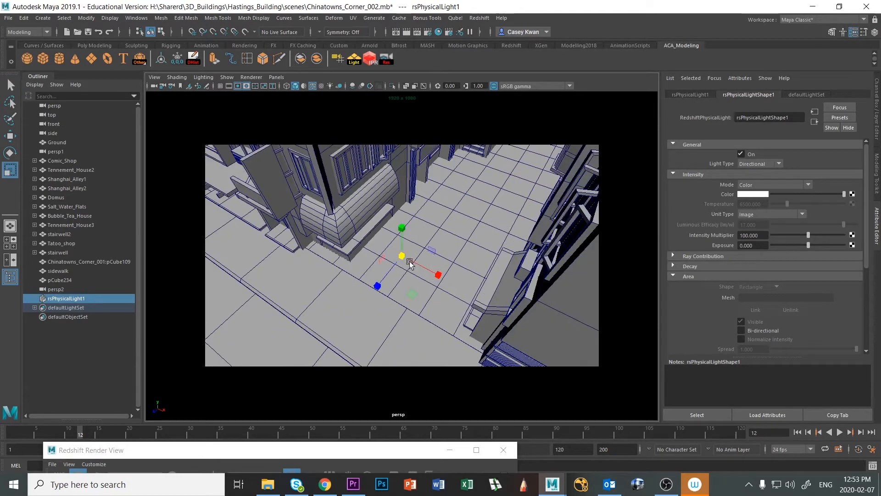
mouse_move(403, 255)
mouse_down()
mouse_move(418, 245)
mouse_move(401, 196)
mouse_move(417, 227)
mouse_move(426, 218)
mouse_move(389, 259)
mouse_up()
Raise the light to about 14.68 in Y, reframe the street front and check the light in the render view
key(w)
key(f)
scroll(388, 259, down, 3)
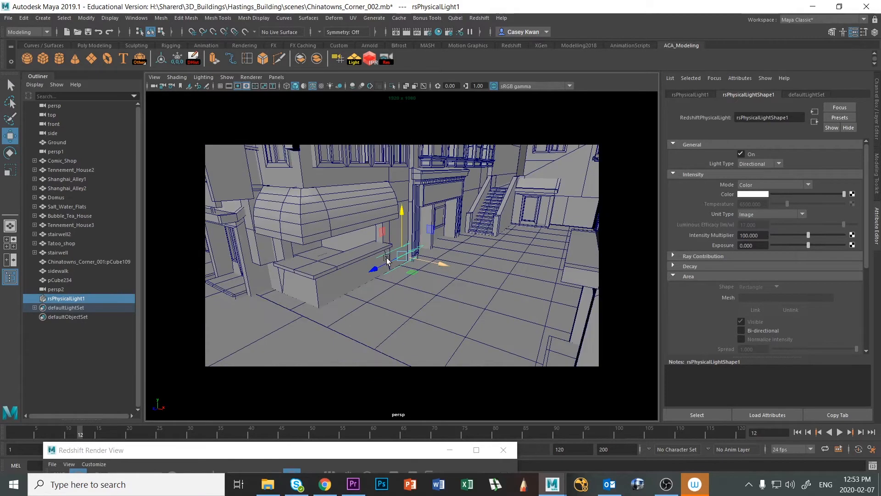
scroll(385, 259, down, 2)
scroll(386, 260, down, 2)
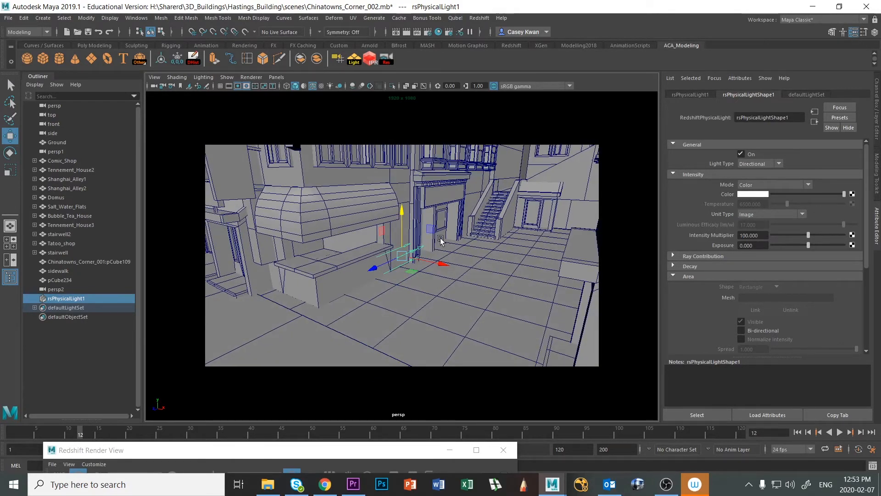
alt+drag(412, 259, 497, 281)
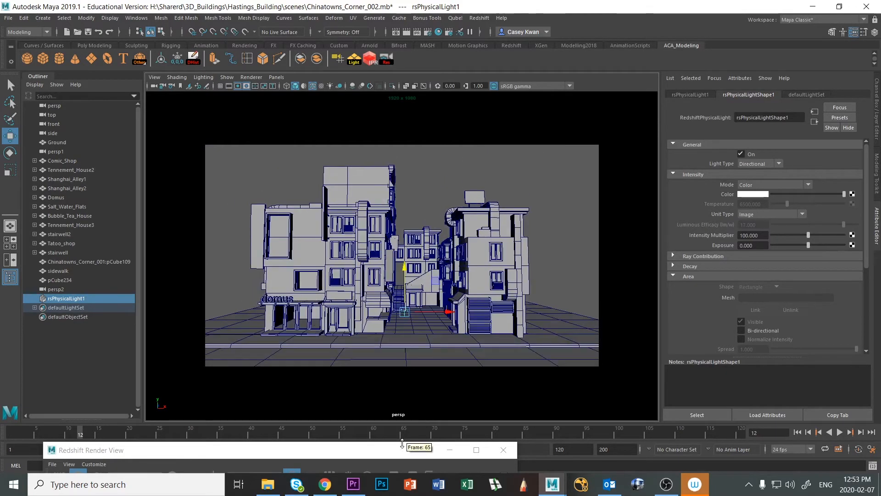
drag(398, 452, 530, 50)
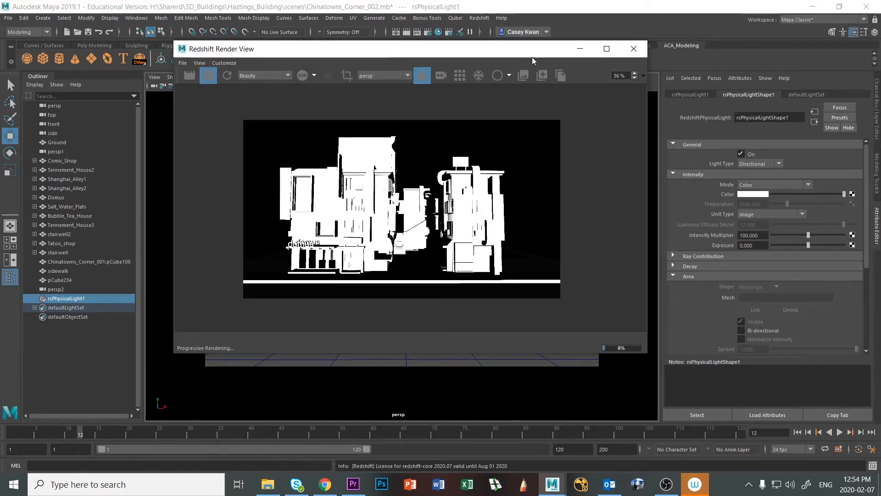
drag(530, 50, 495, 406)
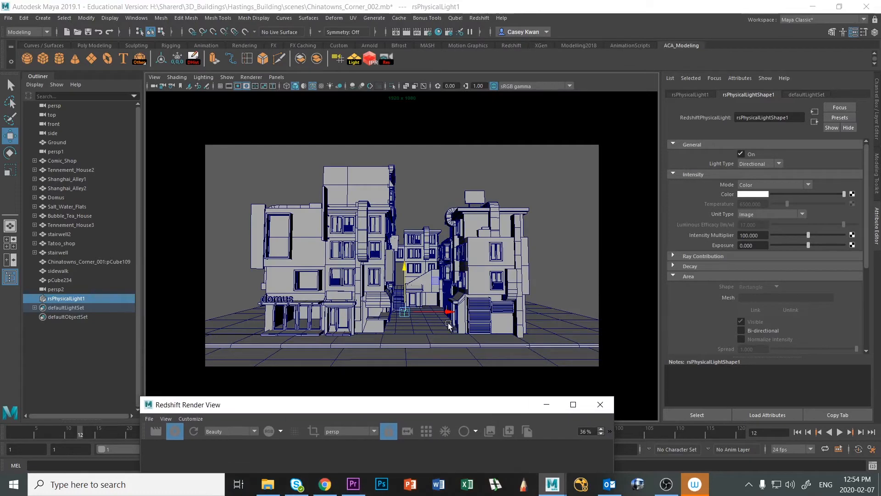
Set the physical light's Rotate X to -45 and Rotate Y to 45
click(877, 109)
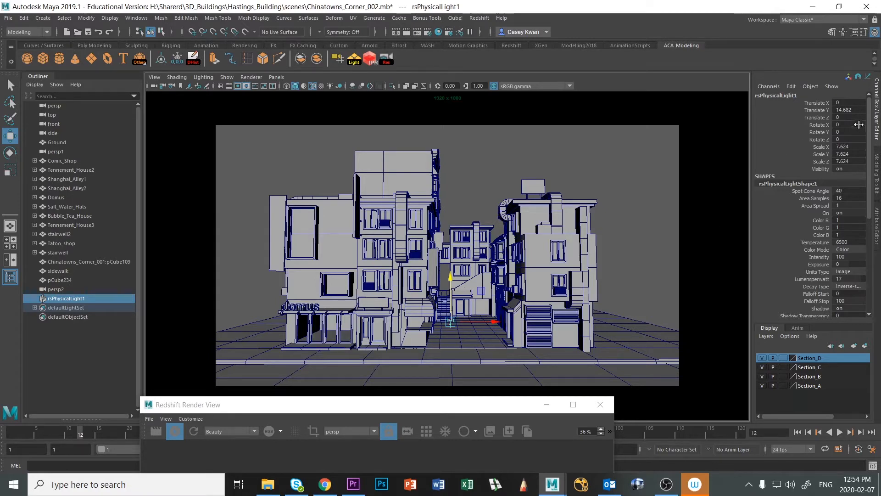
double_click(859, 125)
key(Return)
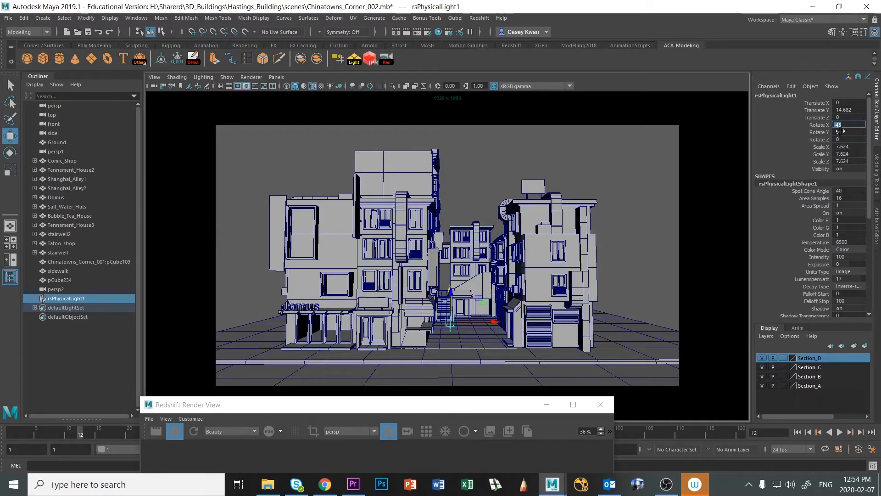
double_click(845, 131)
key(Return)
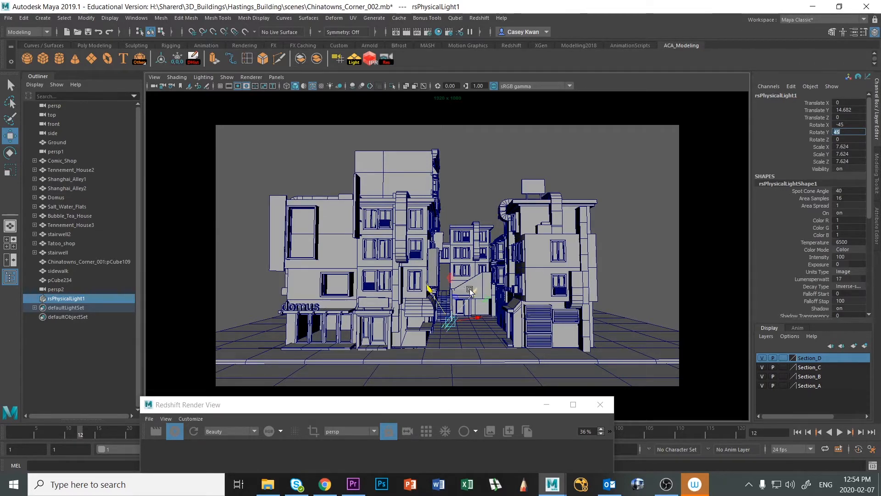
text(-)
click(621, 289)
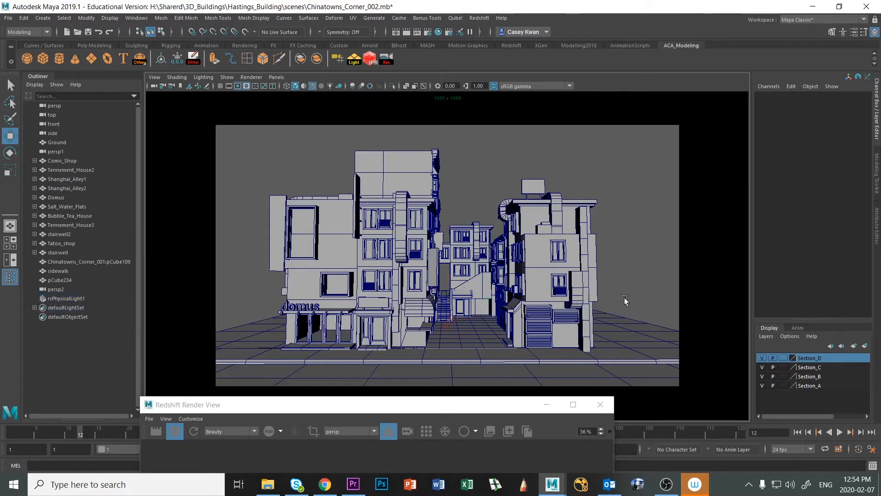
Scale the light up uniformly to about 30.48 and move it to about X 25.84, Y 44.22, Z 1.77
click(452, 326)
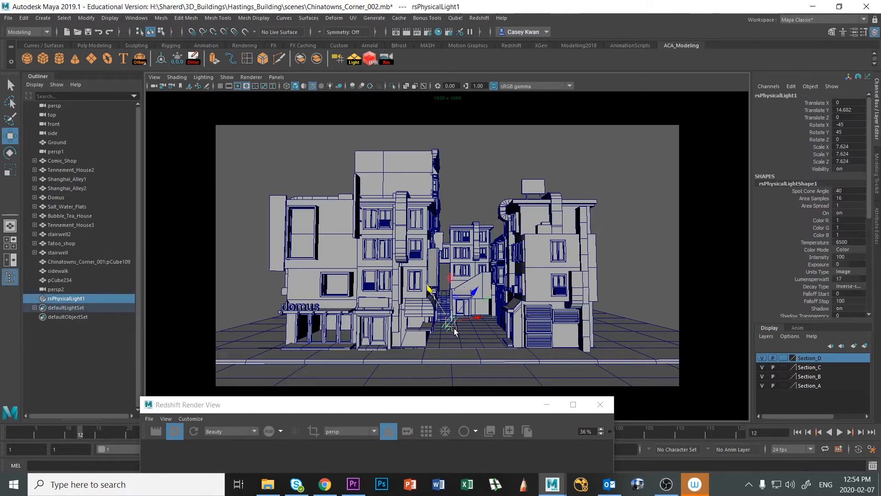
key(r)
middle_drag(511, 288, 507, 299)
key(w)
drag(461, 331, 494, 281)
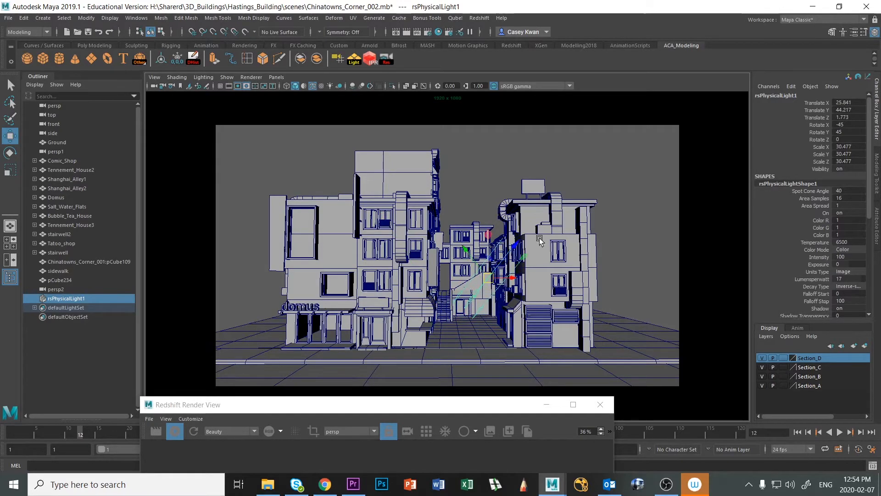
Reframe the street front and bring up the Redshift Render View to examine the shadows from the rotated light
alt+drag(546, 268, 577, 196)
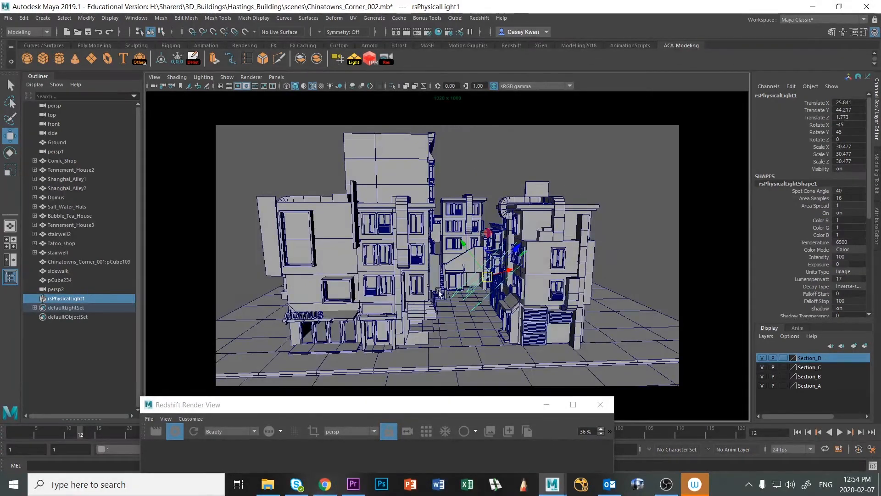
mouse_move(523, 318)
alt+mouse_down()
mouse_move(547, 301)
mouse_move(521, 304)
alt+mouse_up()
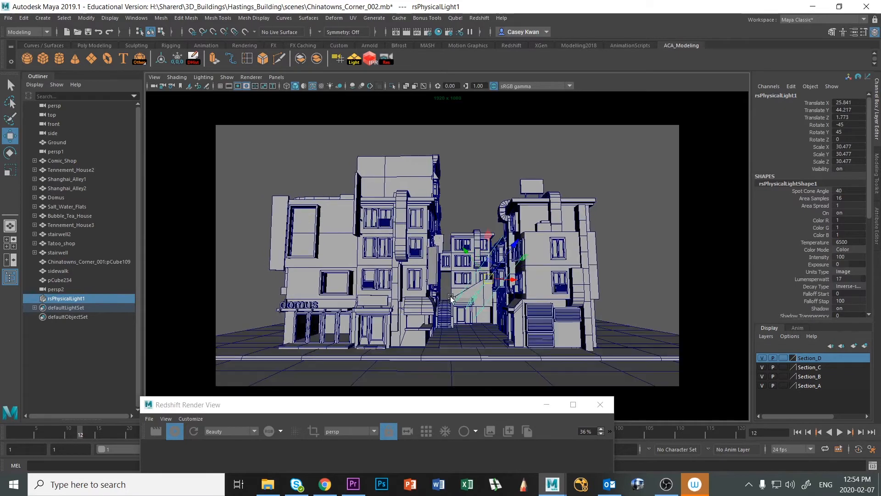
drag(479, 411, 549, 118)
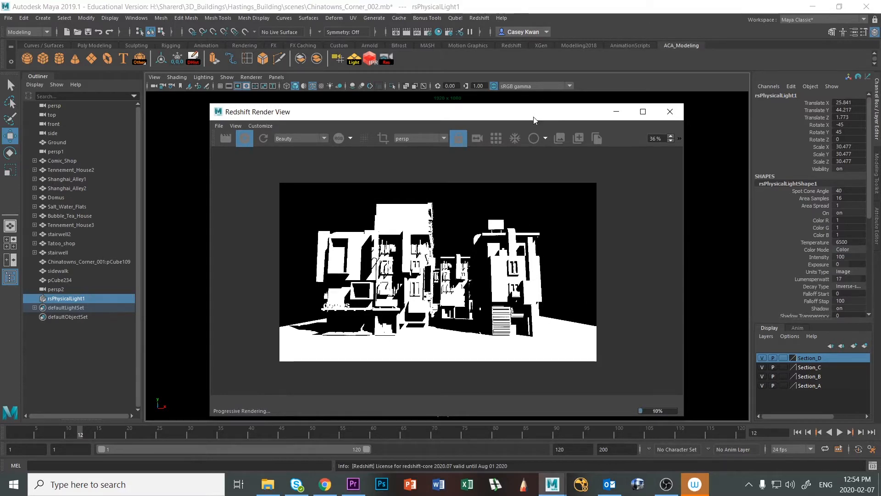
drag(536, 116, 371, 114)
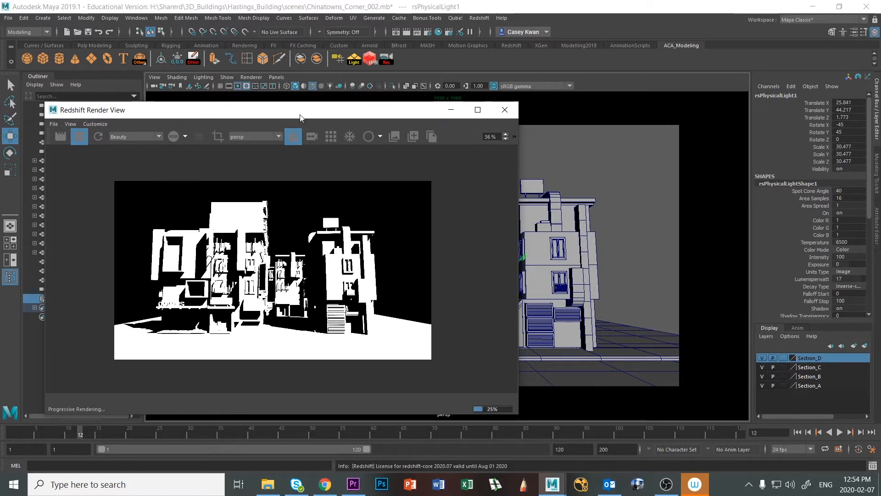
drag(300, 118, 593, 140)
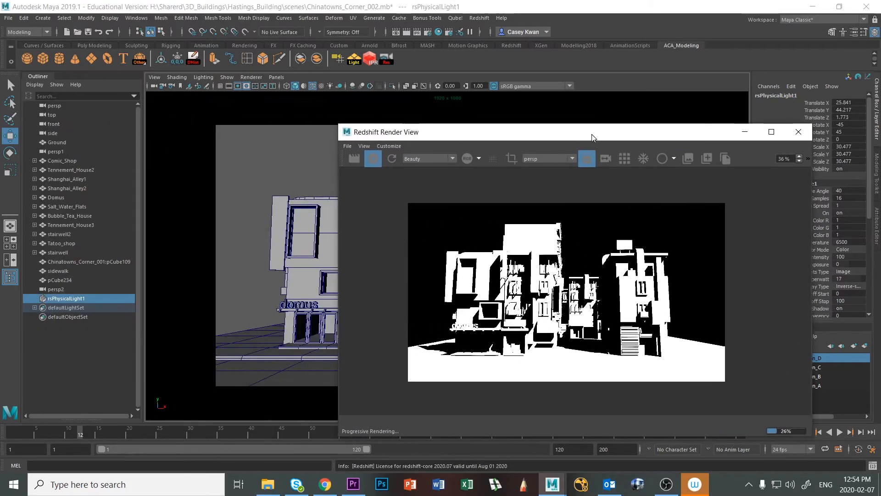
Add a Custom AOV to the Redshift render settings and name it AO
click(428, 33)
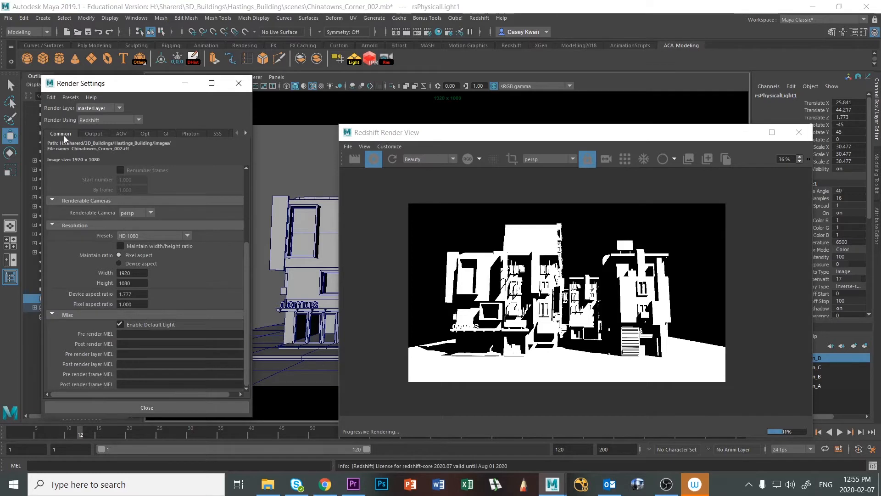
click(122, 134)
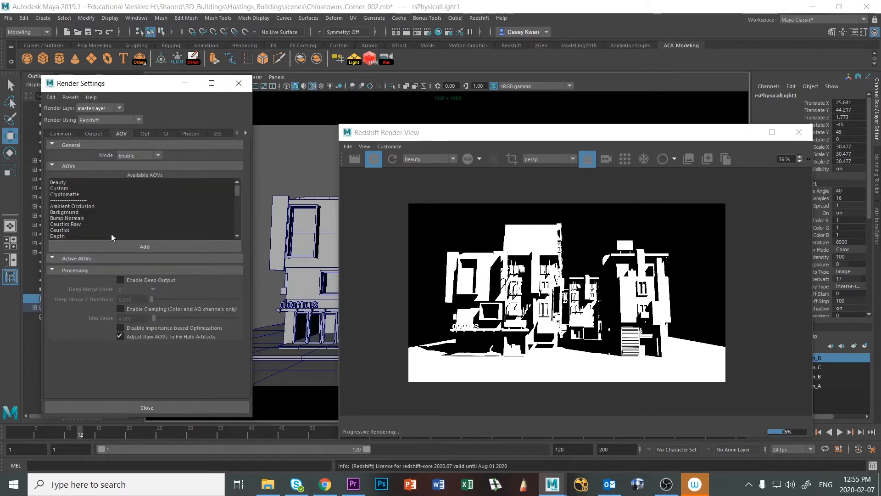
click(63, 188)
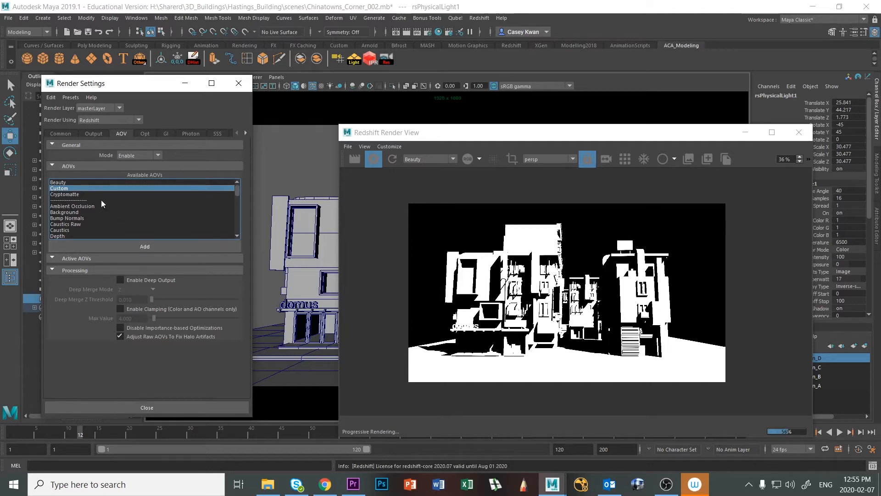
click(145, 246)
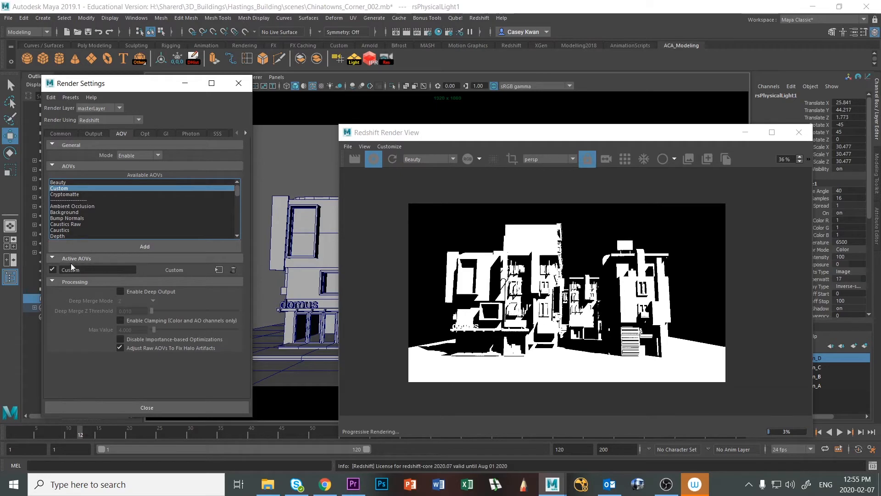
drag(444, 128, 373, 108)
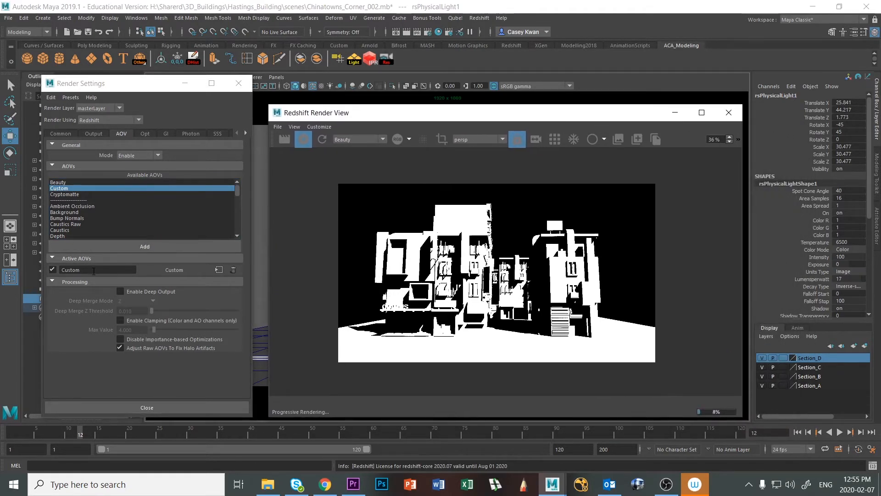
double_click(93, 270)
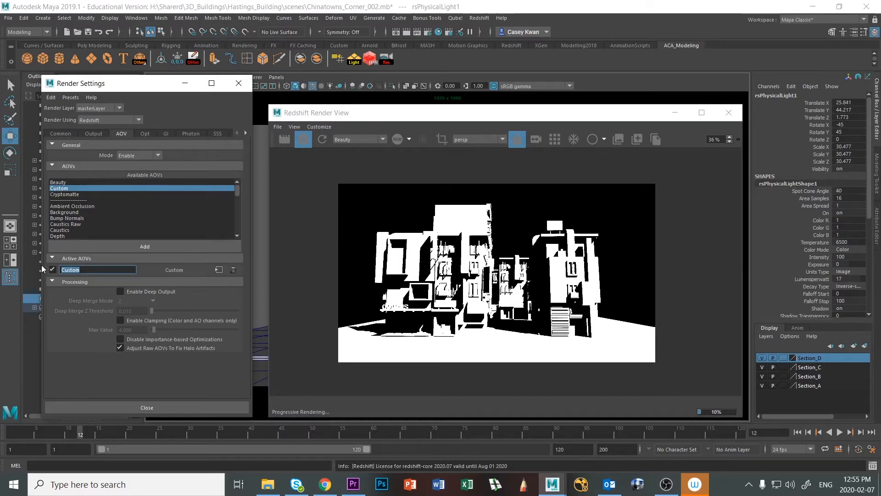
text(AO)
Assign a RedshiftAmbientOcclusion node as the default shader of the AO pass
click(218, 270)
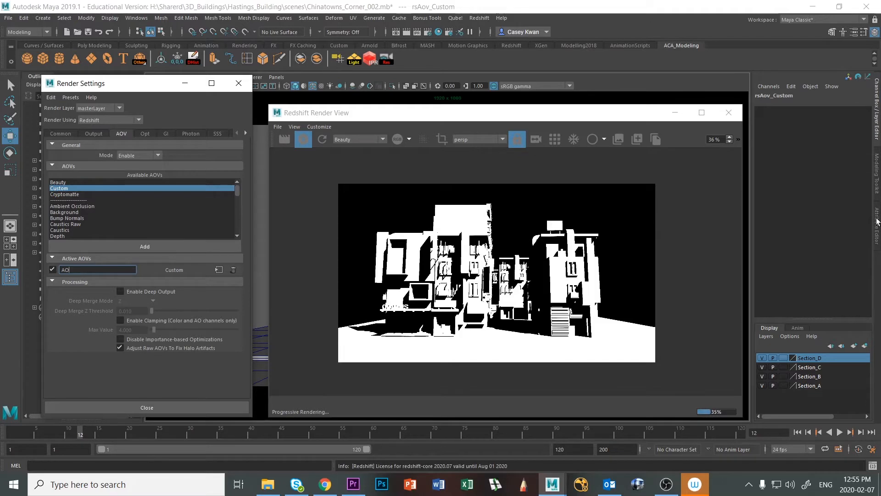
click(878, 221)
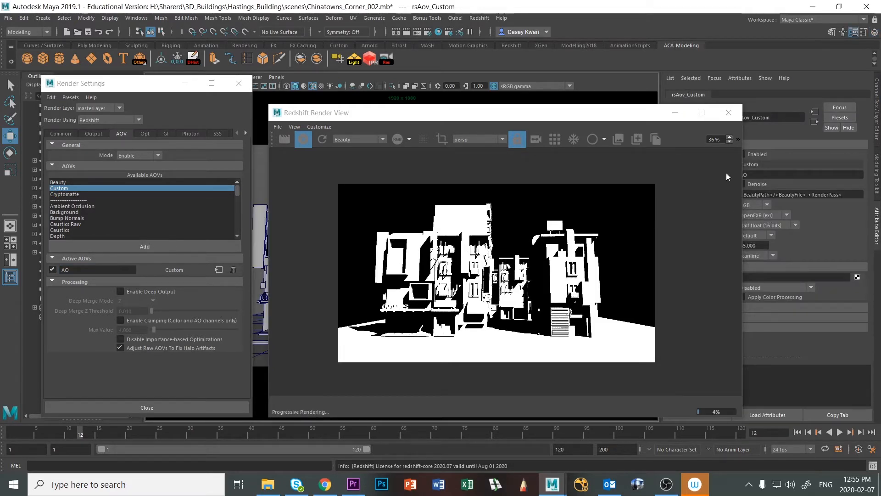
drag(742, 182, 634, 182)
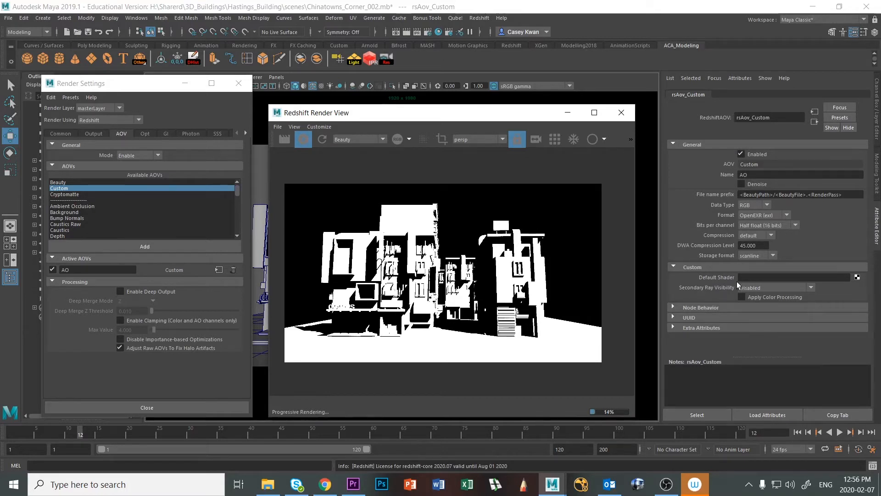
click(857, 277)
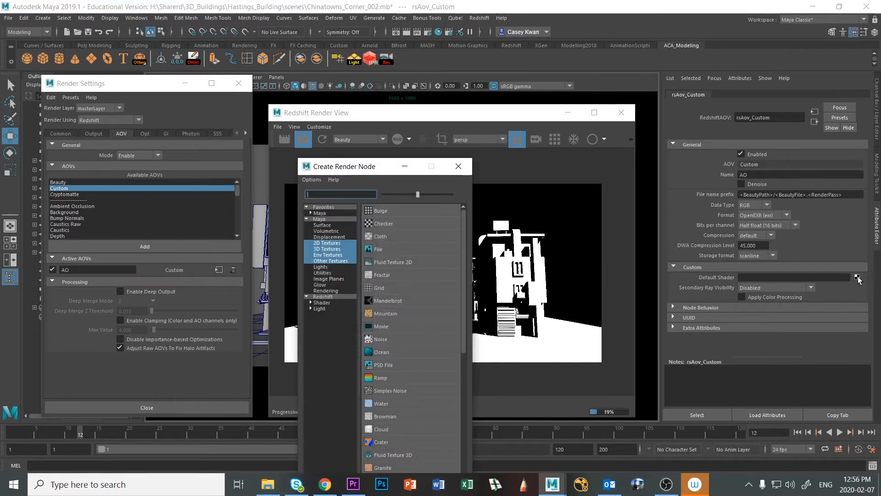
drag(361, 171, 395, 71)
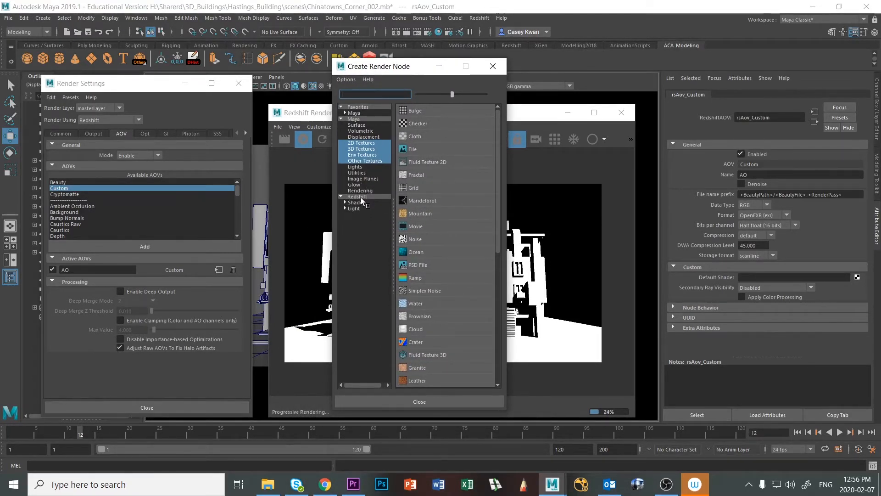
click(359, 197)
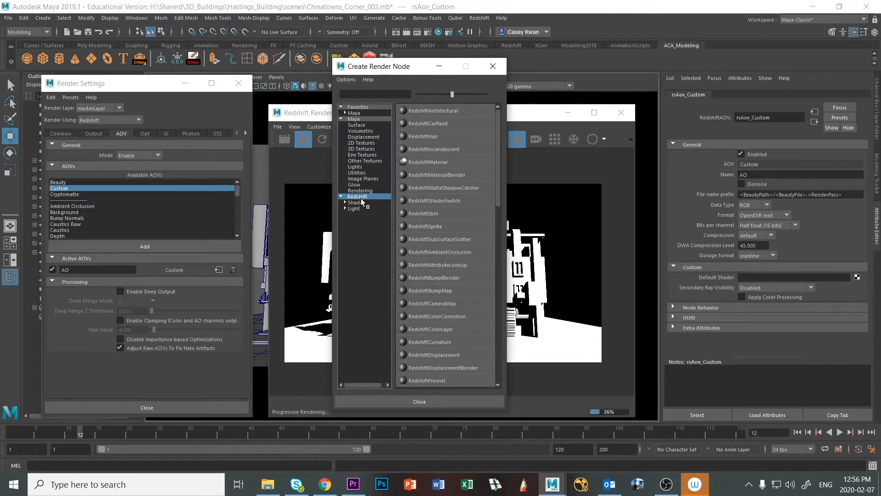
click(362, 94)
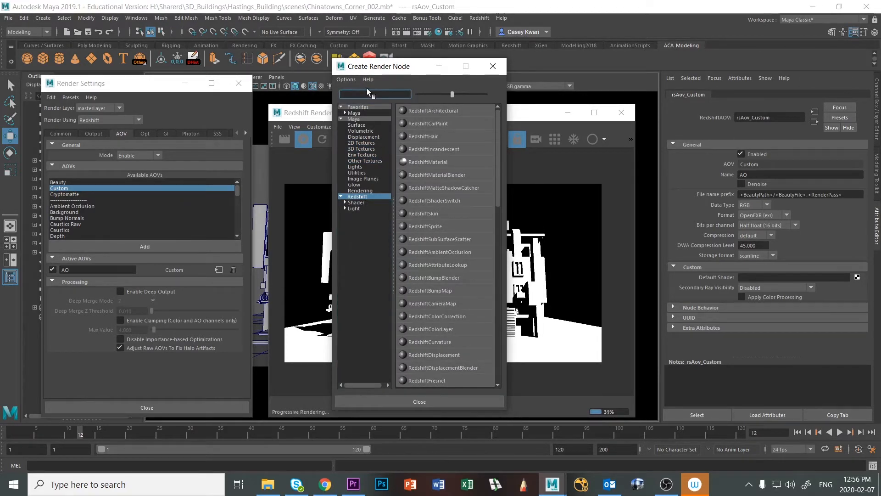
text(ao)
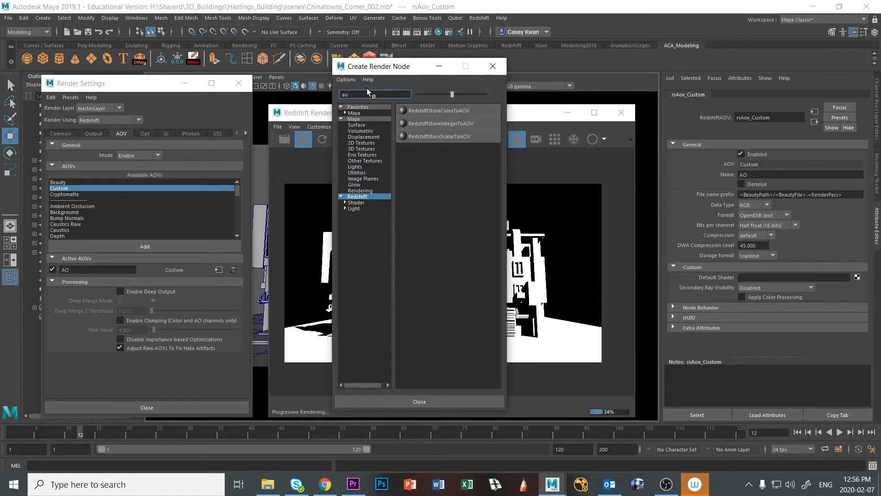
key(BackSpace)
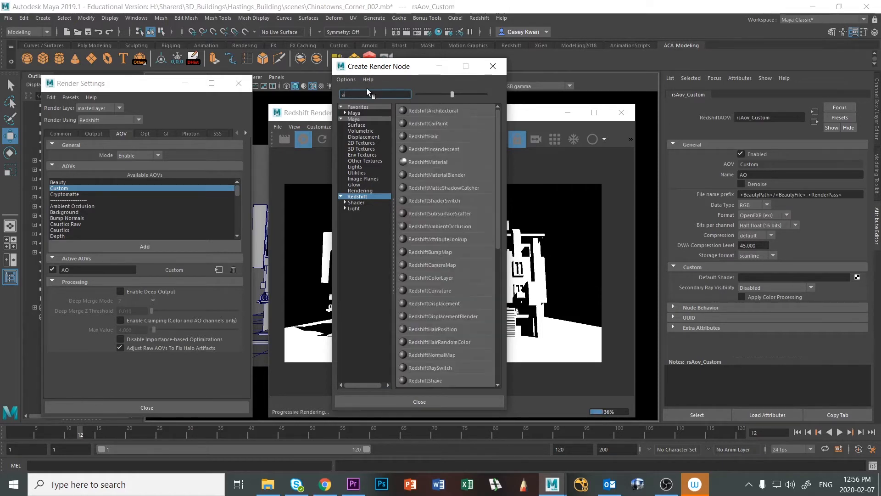
text(m)
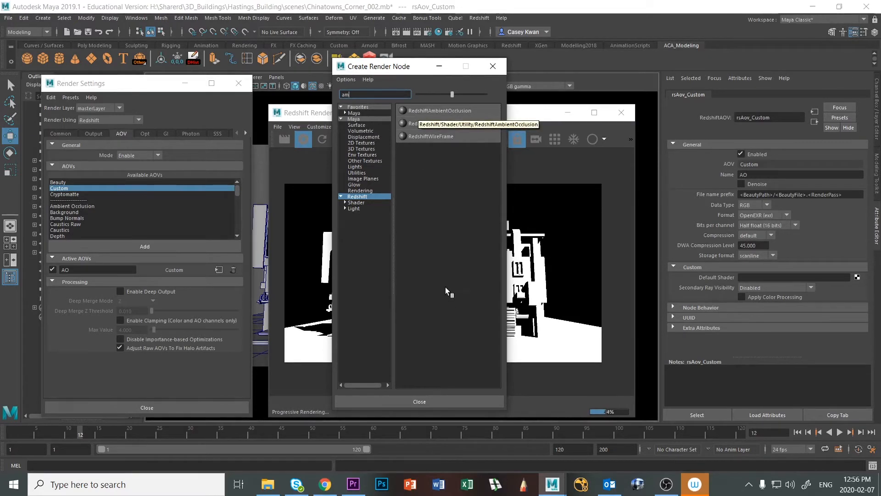
click(403, 111)
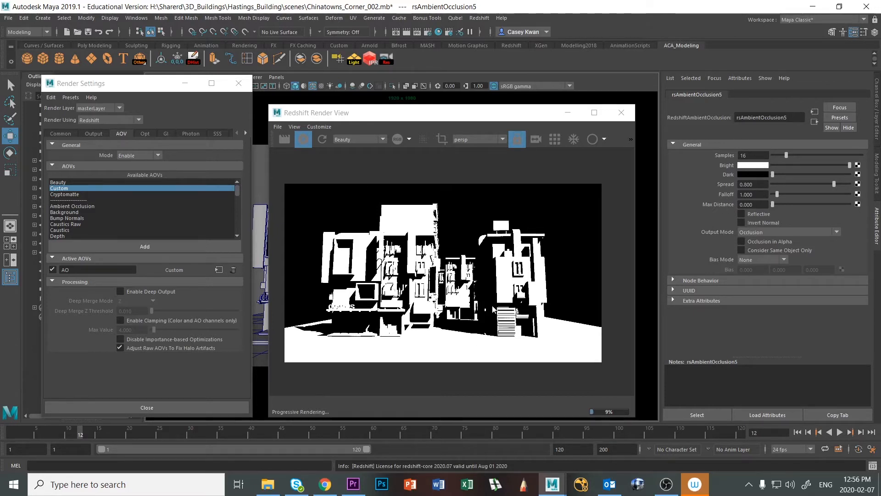
Display the AO pass in the render view and examine the buildings' ambient occlusion enlarged at full screen
click(383, 138)
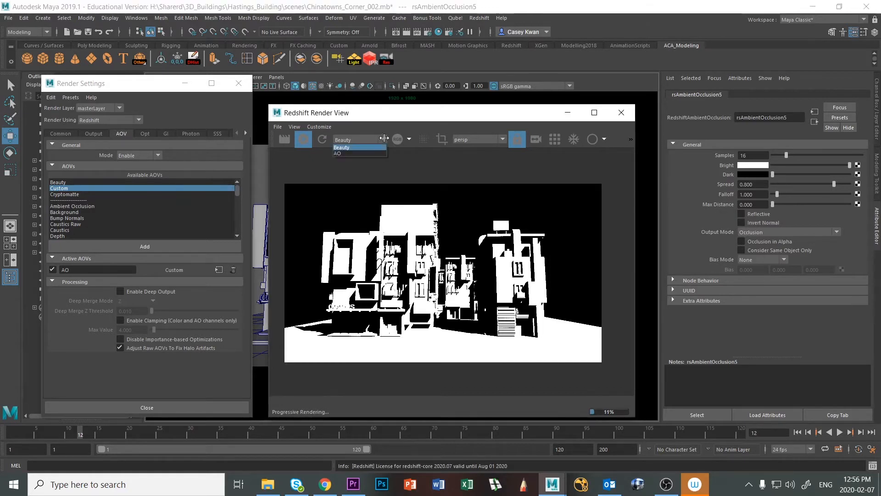
click(367, 153)
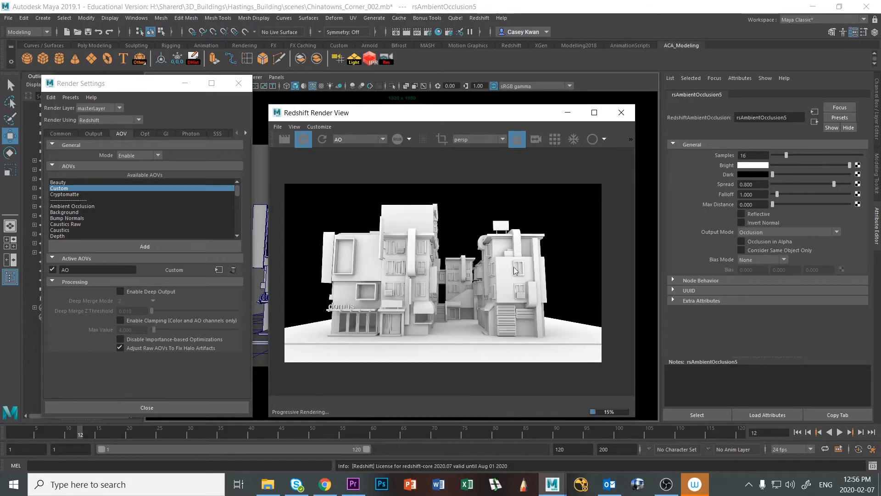
click(595, 113)
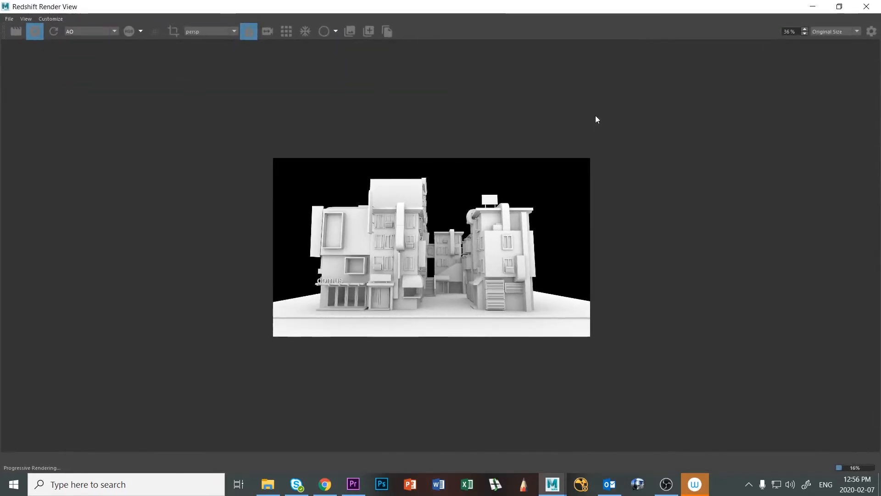
scroll(498, 298, up, 4)
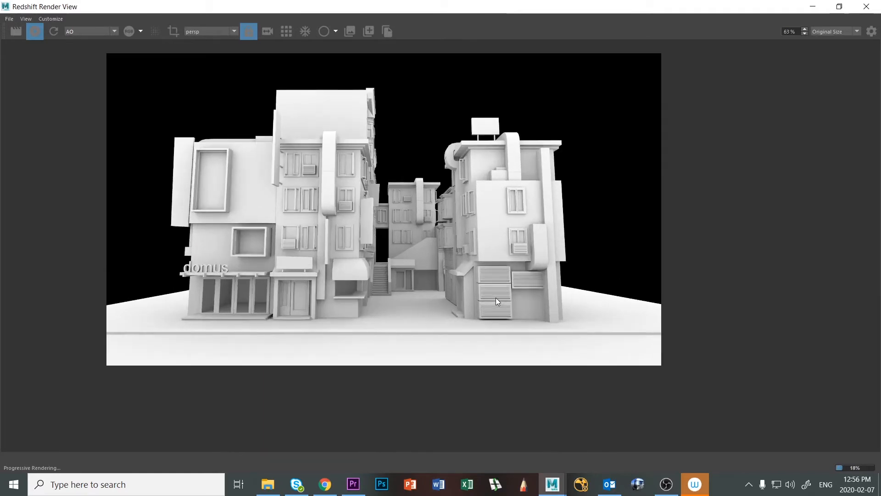
scroll(425, 193, up, 3)
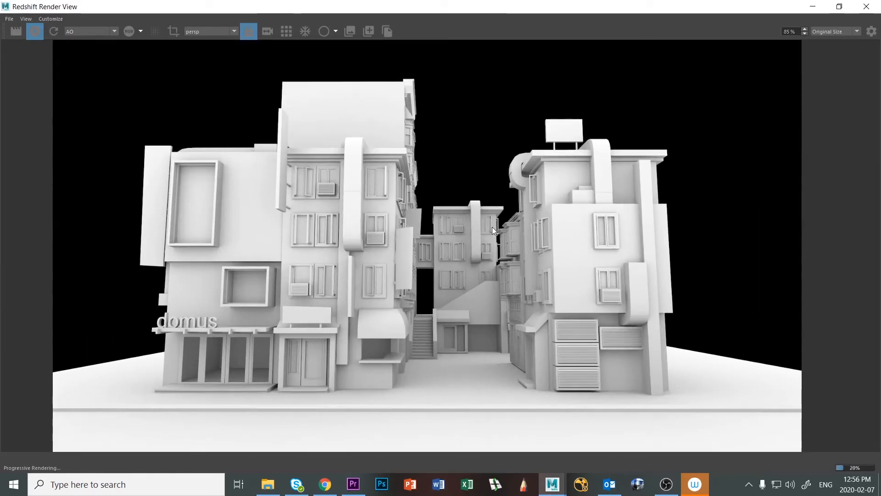
scroll(490, 227, down, 1)
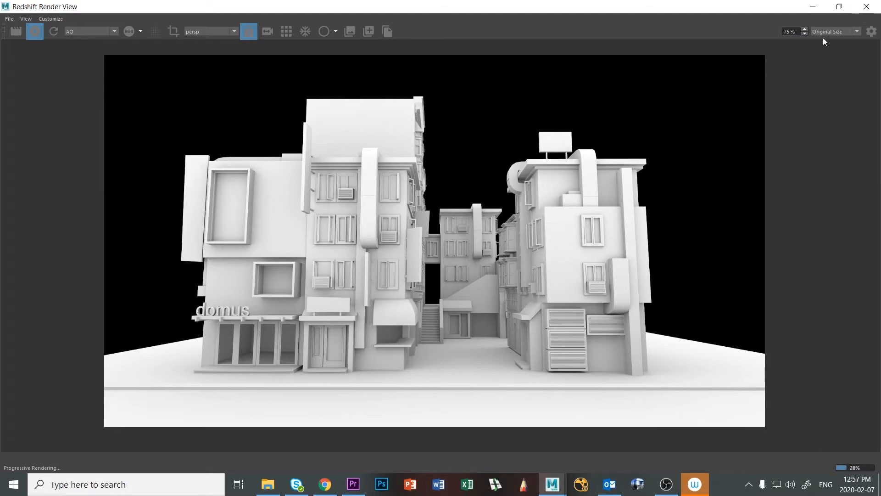
click(840, 6)
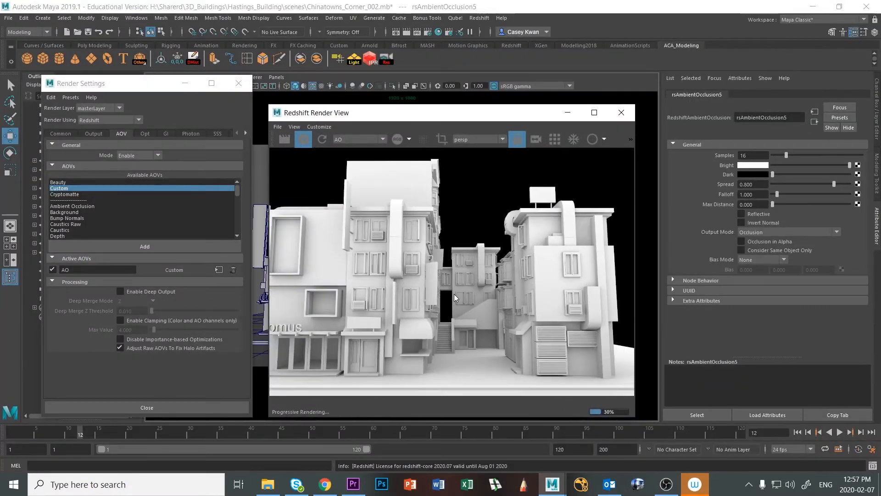
scroll(454, 294, down, 3)
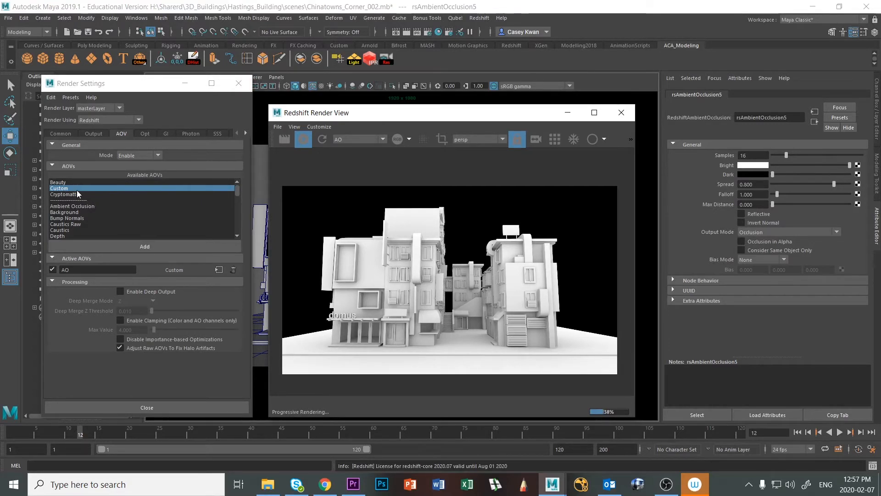
Add a second Custom AOV named Wireframe and switch the render view back to the Beauty pass
click(149, 246)
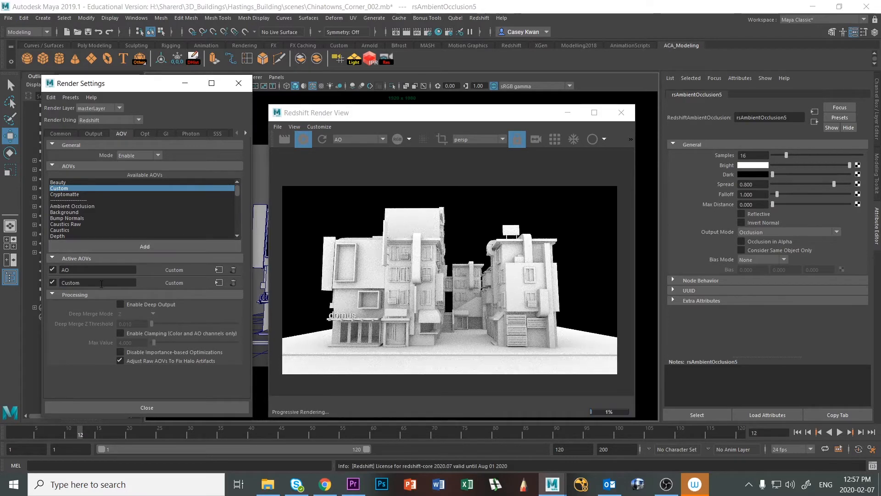
click(383, 139)
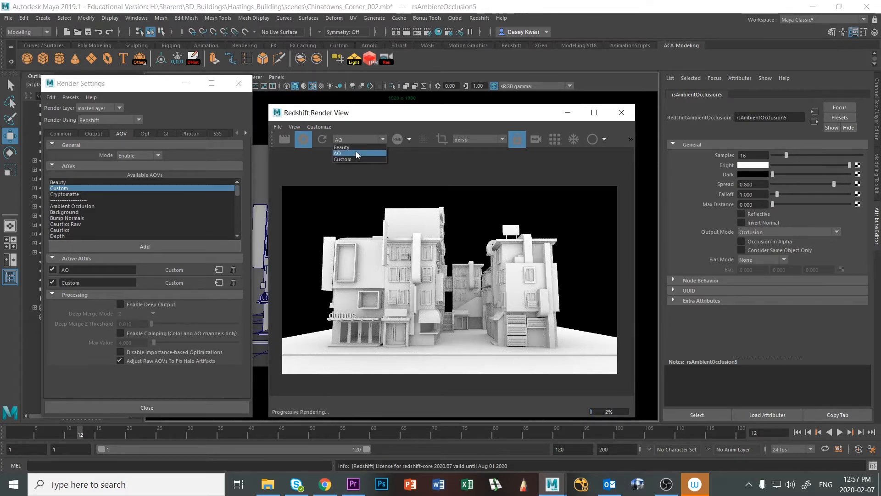
click(357, 148)
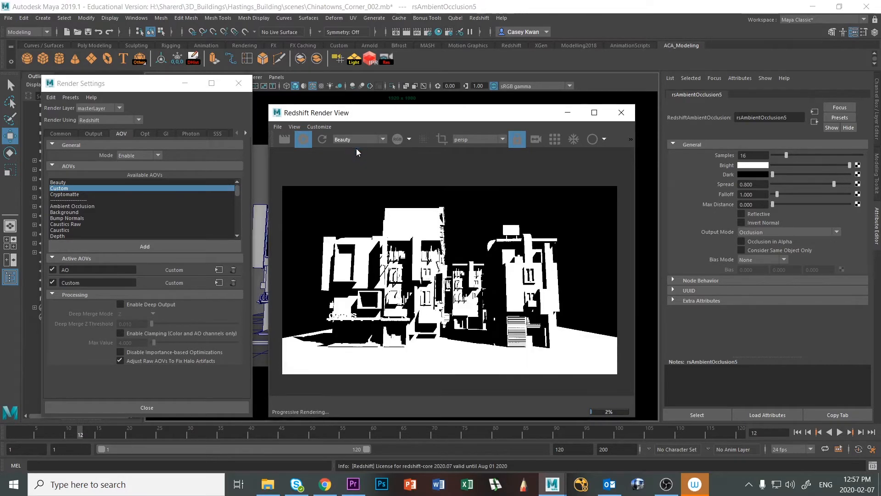
double_click(91, 282)
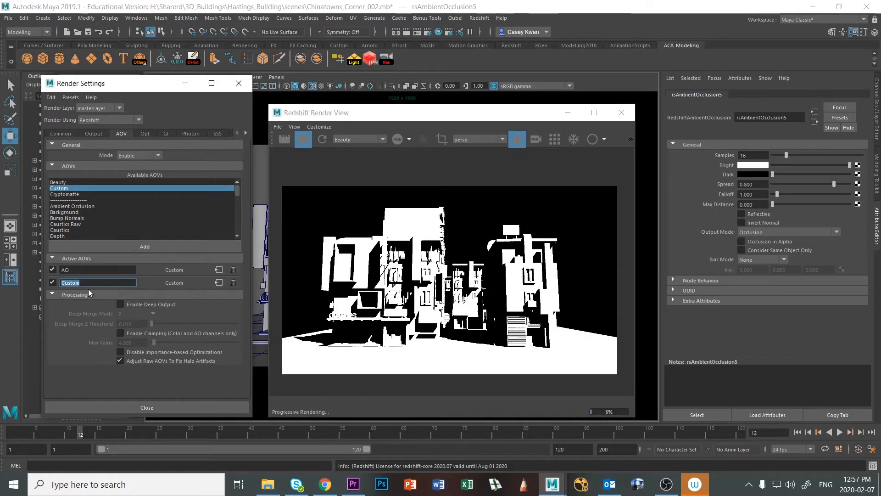
text(Wireframe)
Assign a RedshiftWireFrame node as the default shader of the Wireframe pass
click(218, 283)
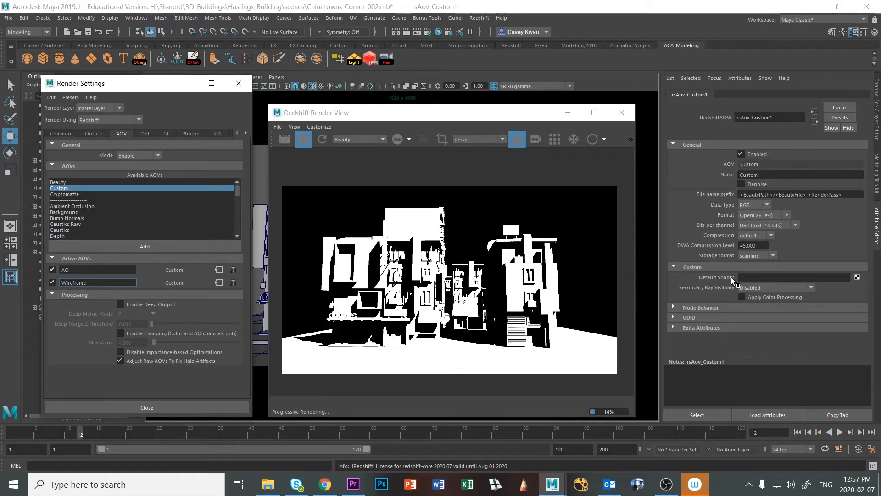
click(857, 277)
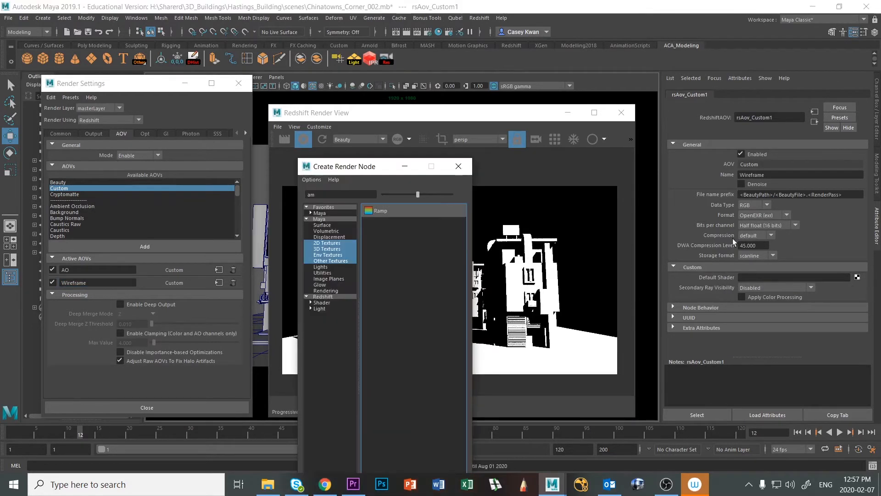
drag(360, 169, 342, 83)
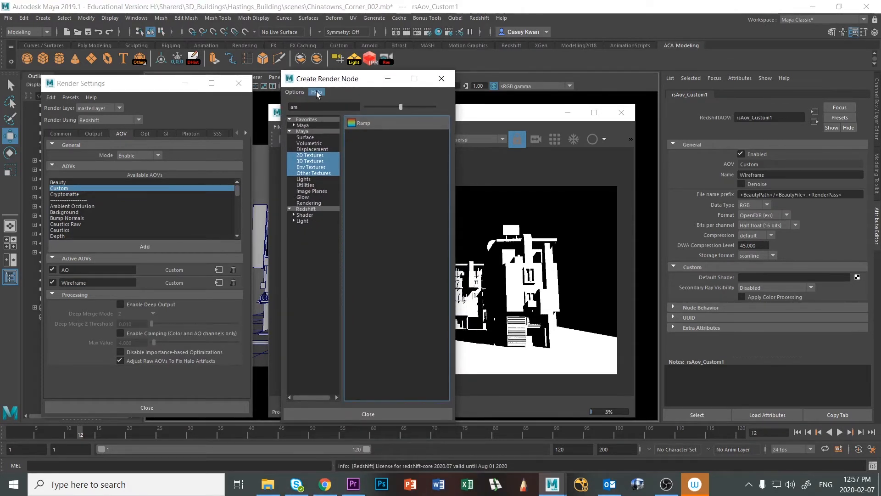
click(325, 209)
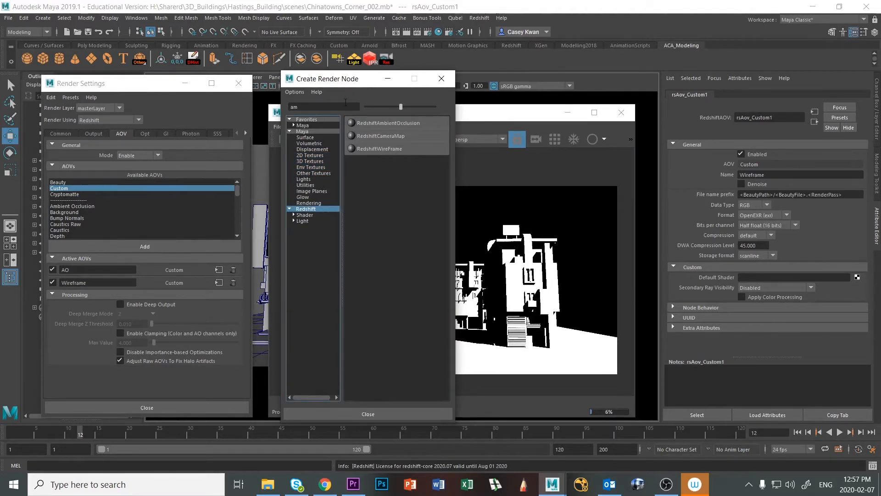
double_click(316, 108)
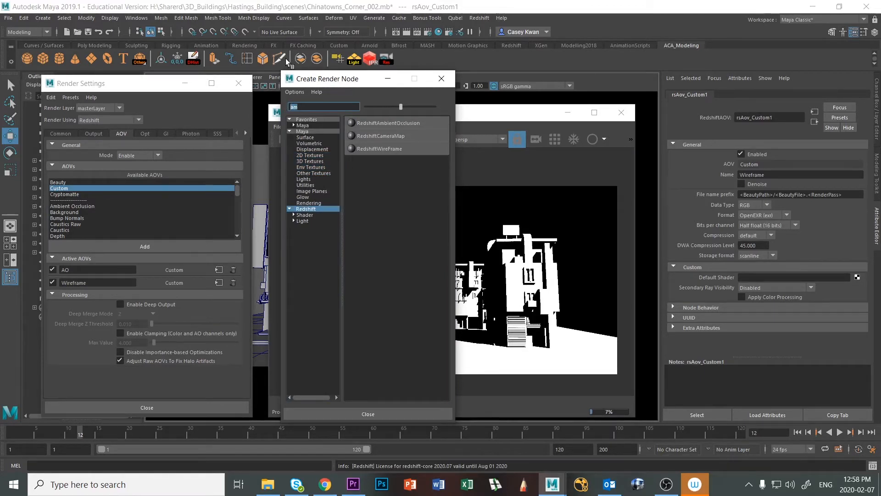
text(wire)
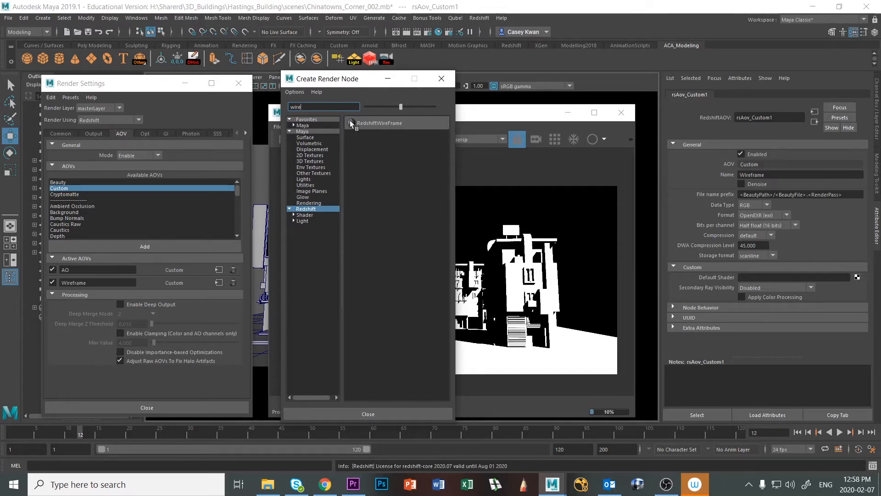
click(350, 122)
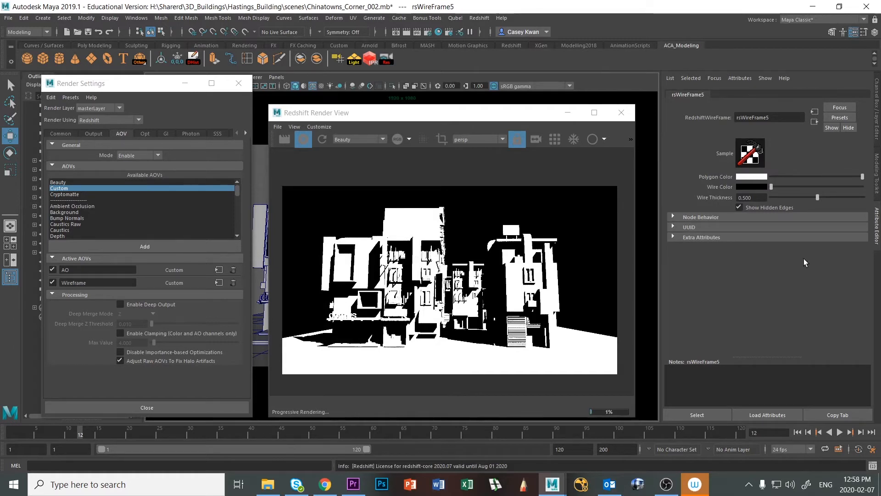
Display the AO pass and then the Wireframe pass in the render view, and examine the wireframe lines in an enlarged window
click(384, 139)
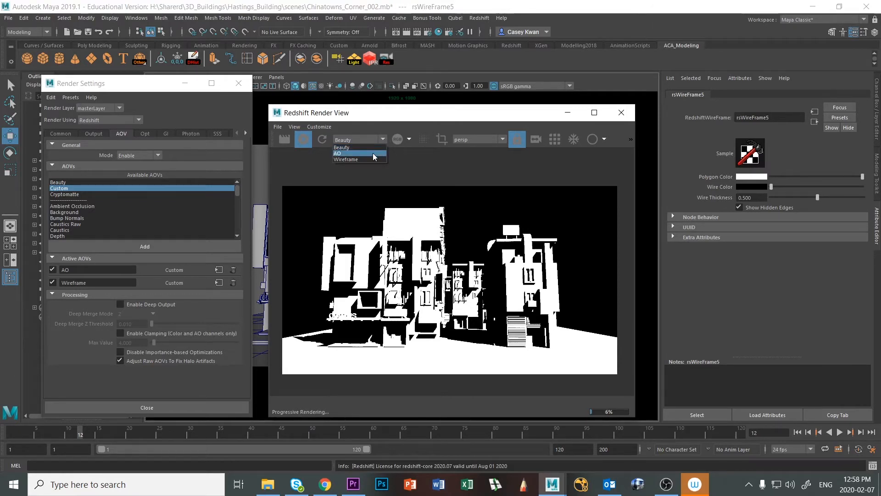
click(373, 154)
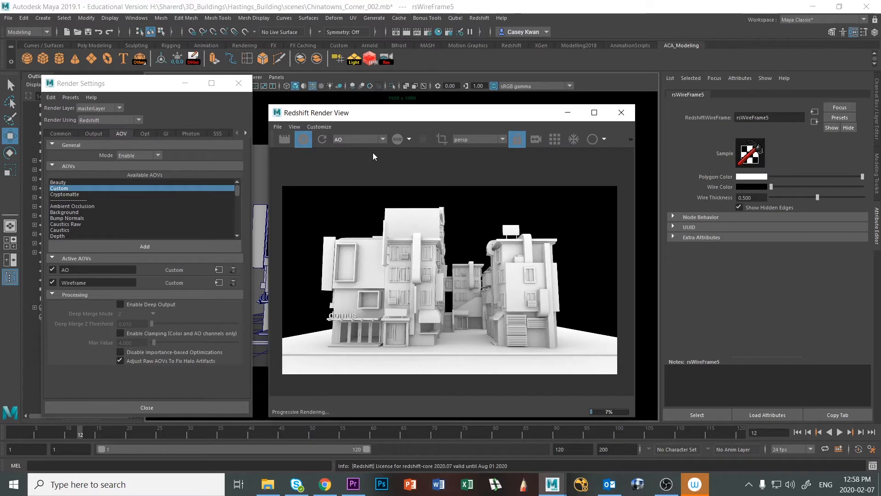
click(383, 139)
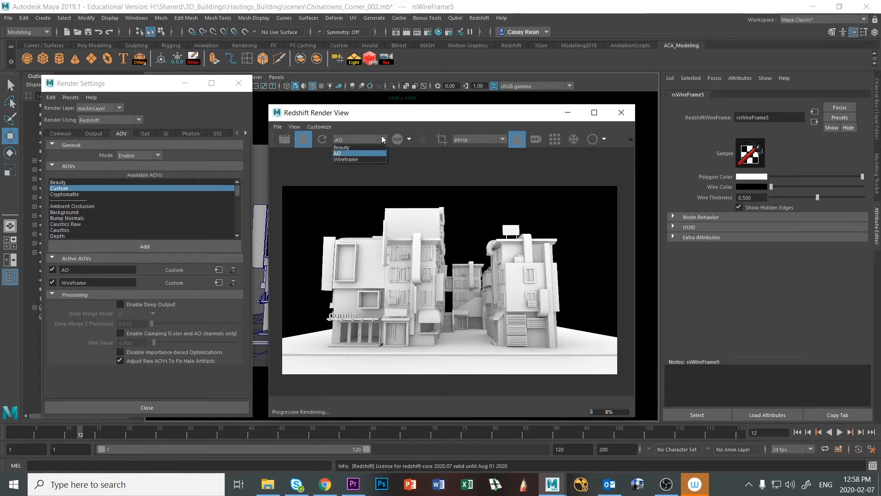
click(362, 158)
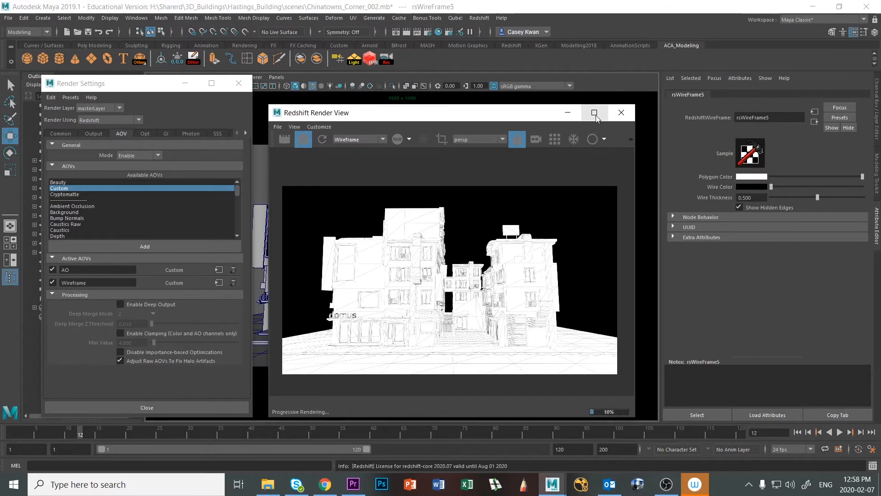
drag(424, 119, 170, 37)
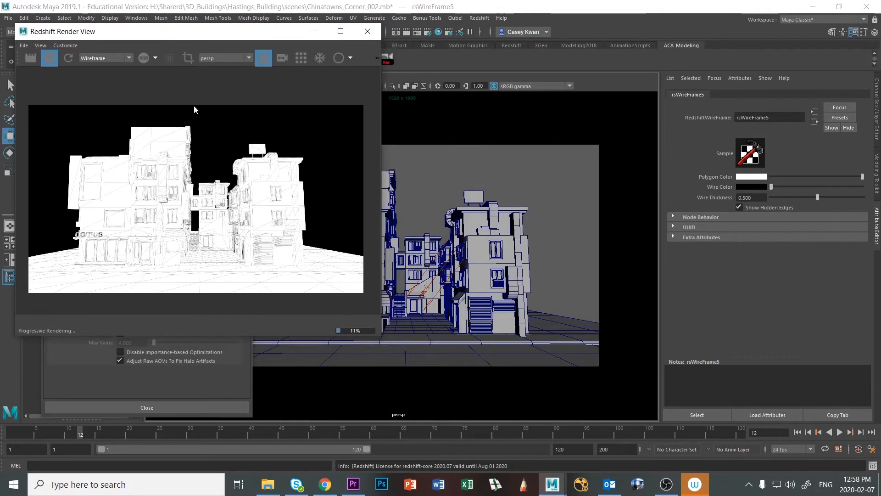
drag(379, 336, 653, 448)
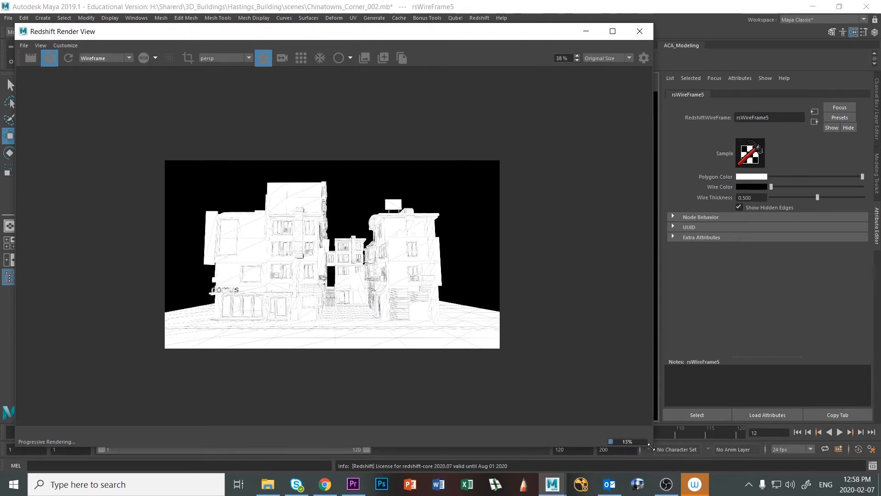
scroll(374, 271, up, 3)
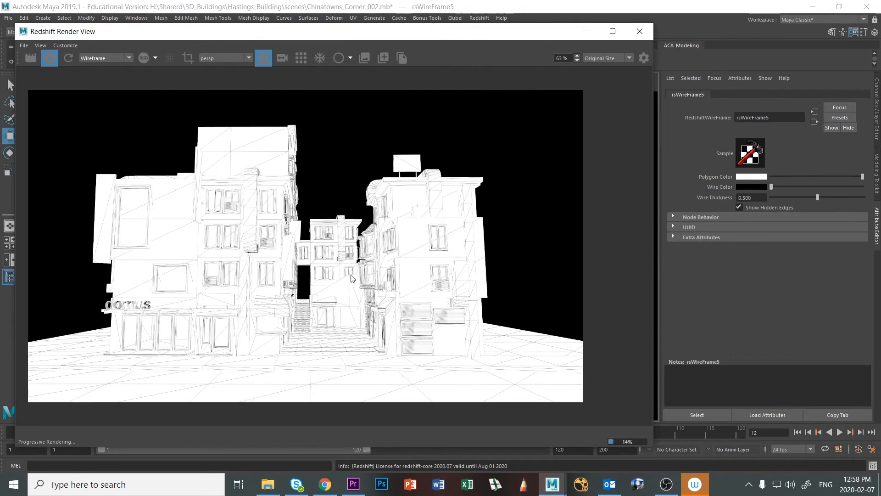
scroll(351, 282, up, 1)
scroll(391, 306, up, 2)
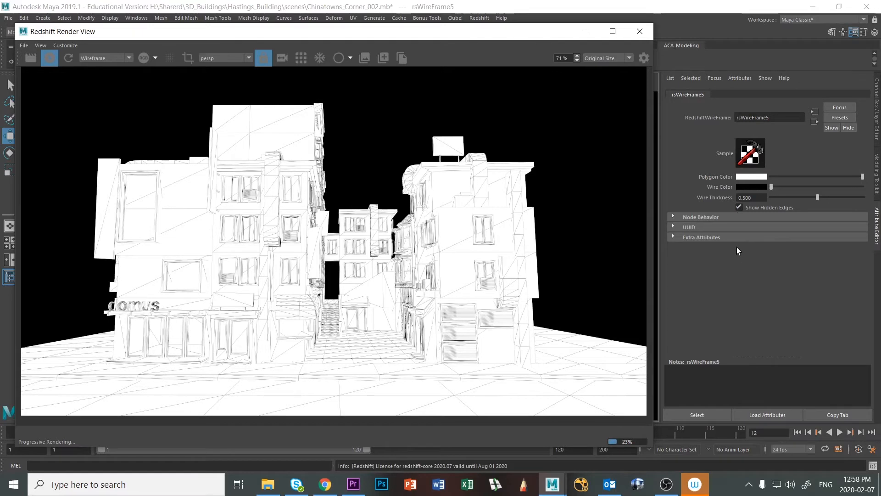
Turn off hidden edges on the wireframe shader and set its wire thickness to 1
click(740, 208)
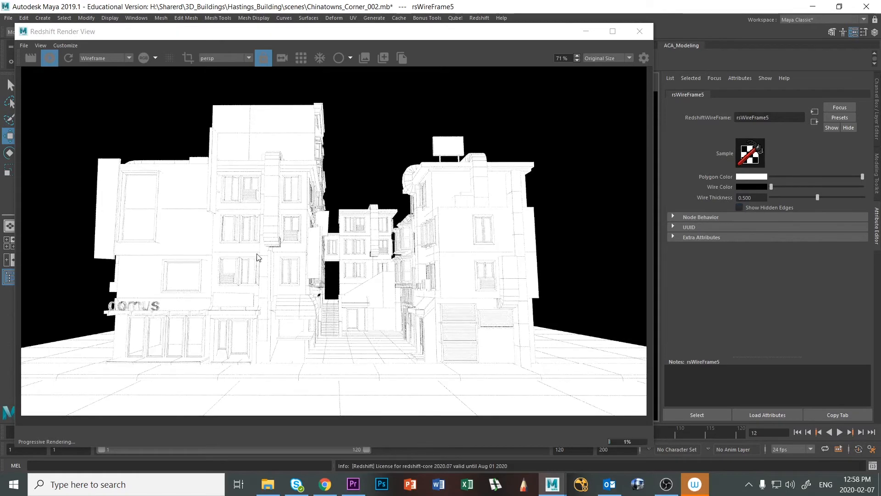
scroll(307, 307, down, 5)
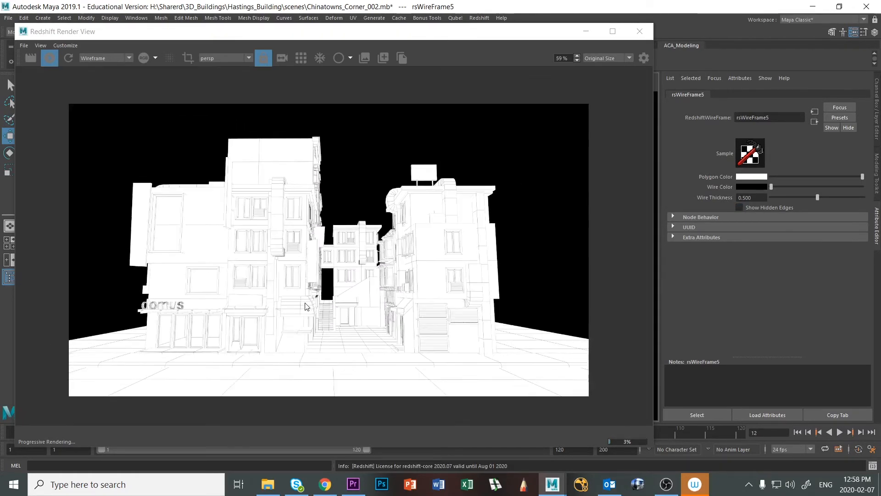
scroll(306, 307, up, 1)
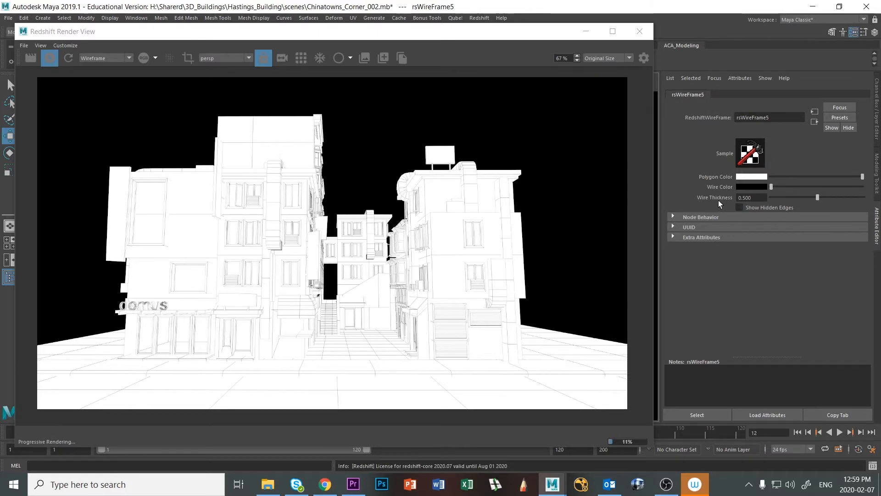
click(757, 198)
text(1)
key(Return)
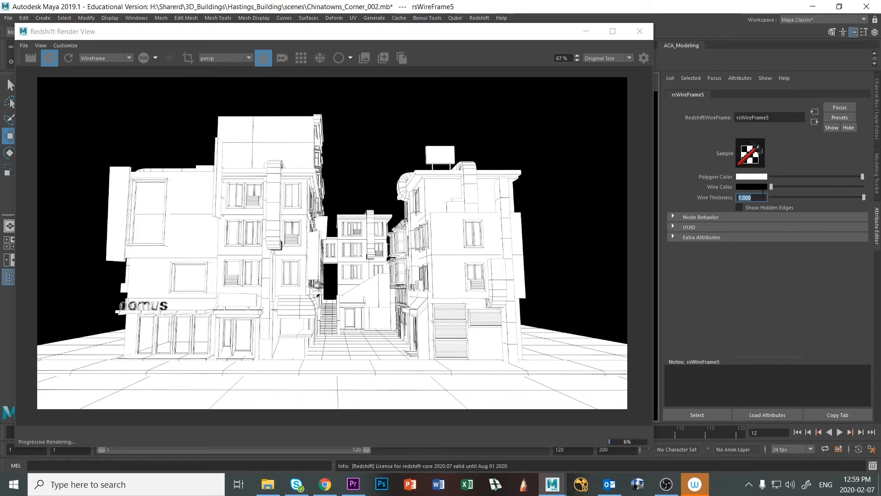
Try a wire thickness of 10 on the wireframe shader, and set it back to 1
text(10)
key(Return)
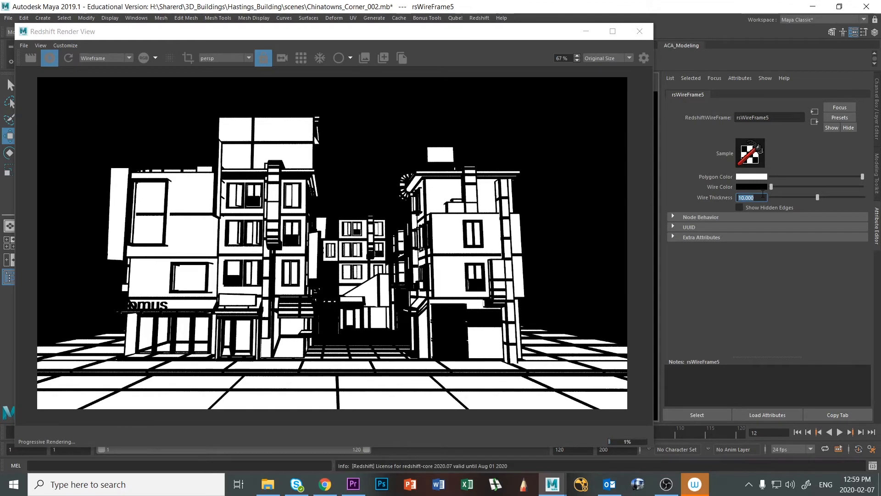
click(762, 198)
drag(762, 199, 691, 198)
text(1)
key(Return)
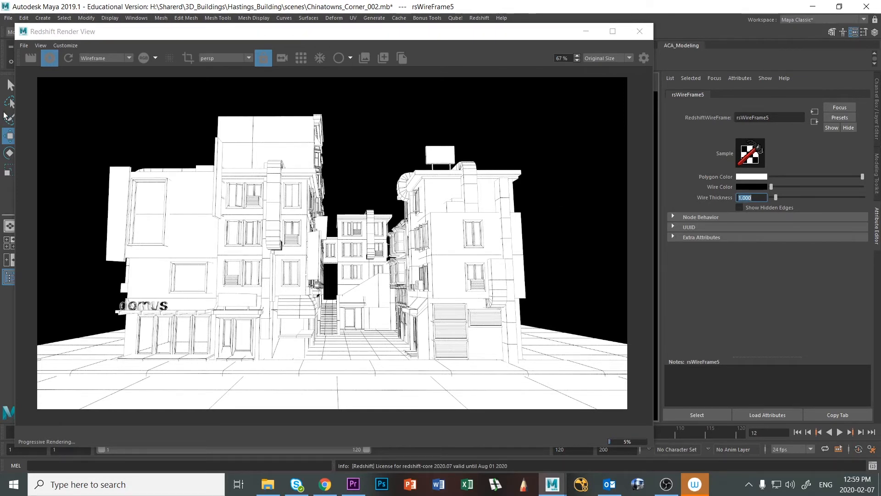
Review the Beauty, AO and Wireframe passes one after another in the render view, ending on Wireframe
click(126, 56)
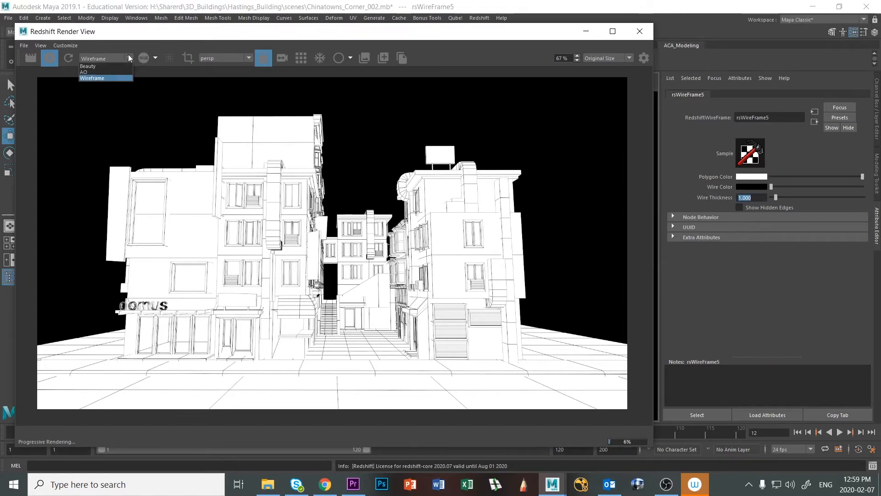
click(117, 68)
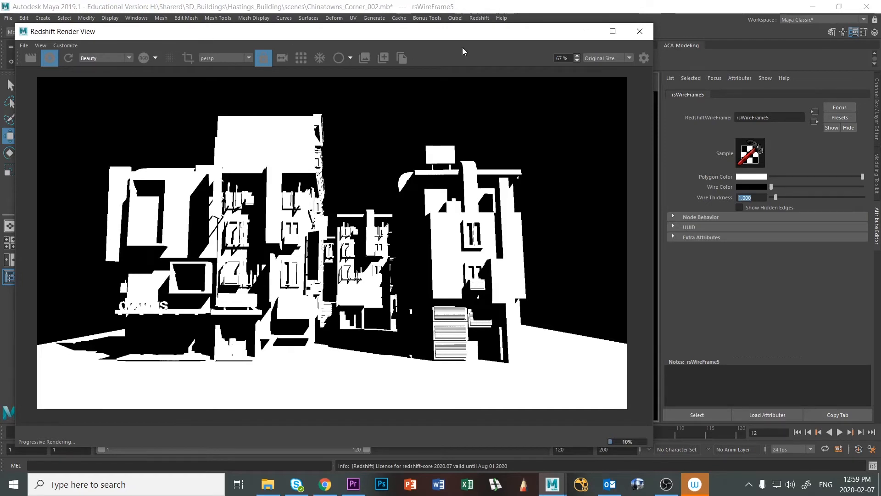
click(483, 18)
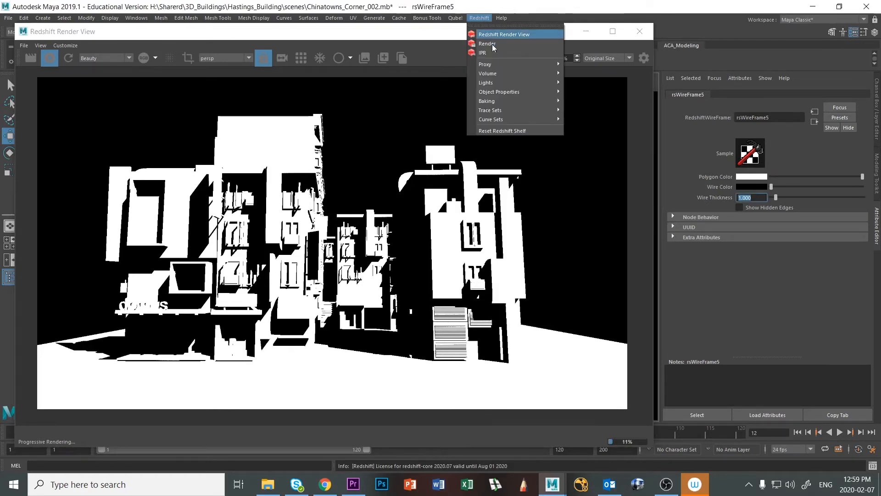
click(341, 32)
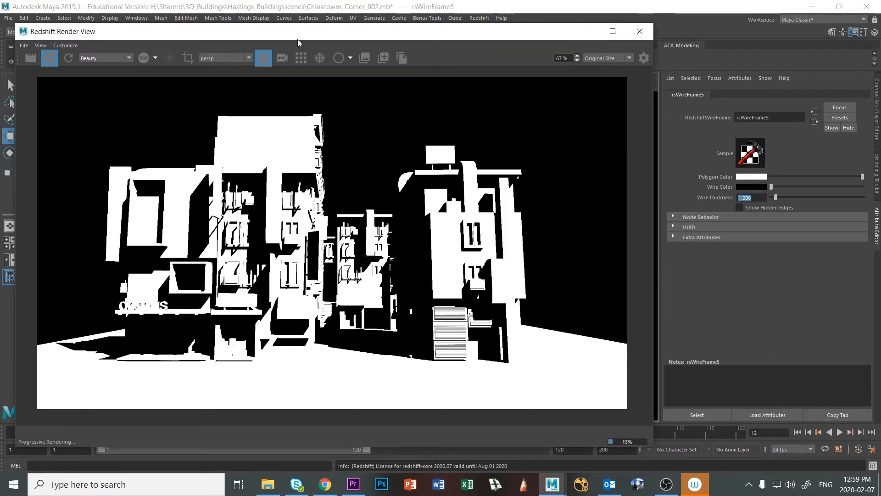
click(128, 58)
click(123, 70)
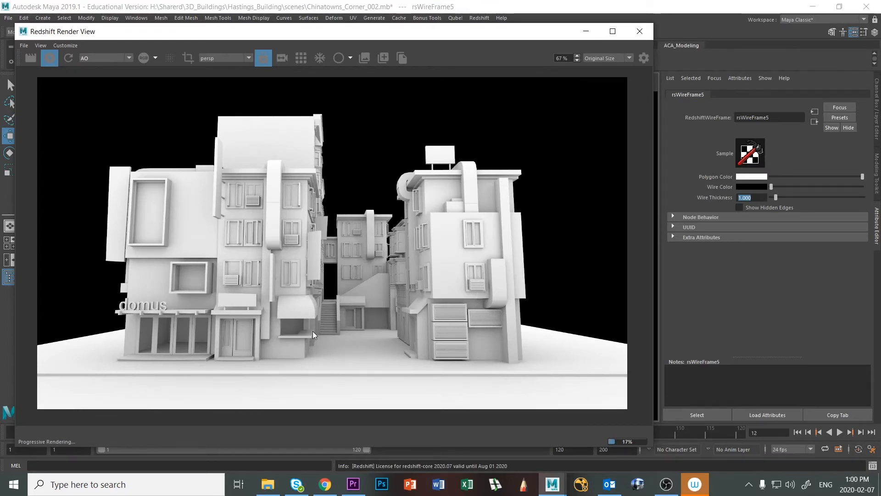
click(125, 57)
click(125, 77)
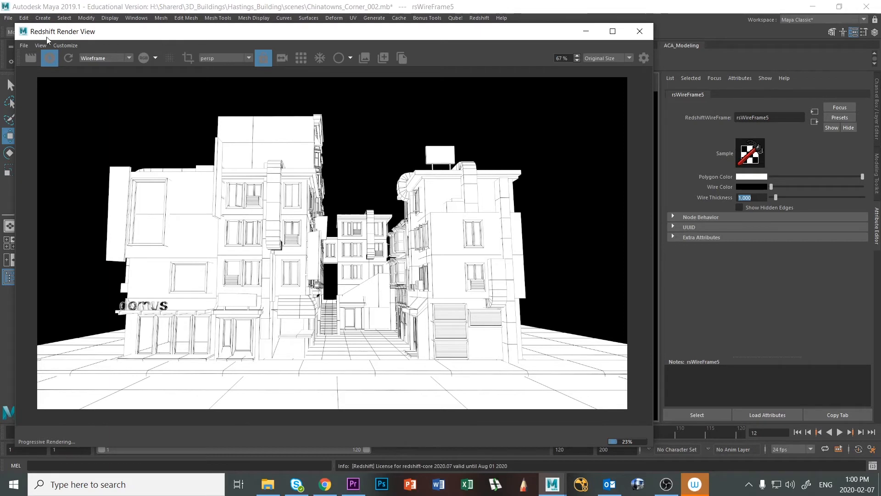
Start saving the displayed render image and browse to the Chinatown_corner_Renders folder on the Desktop
click(25, 46)
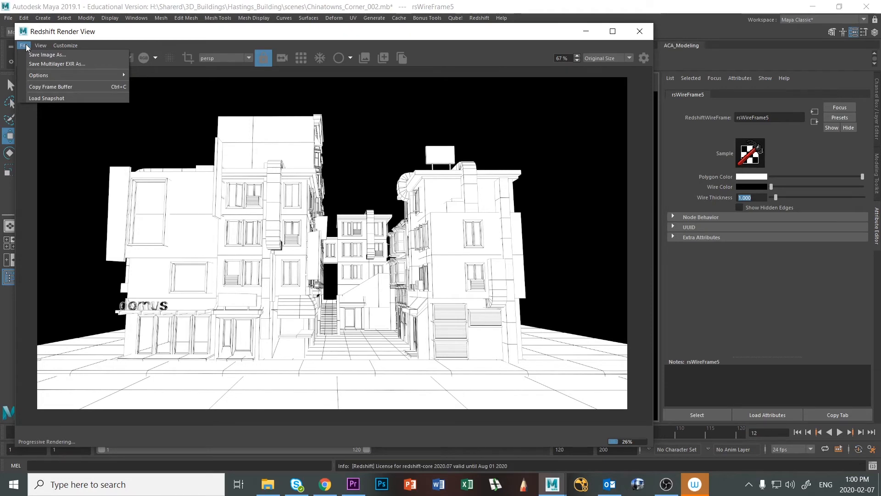
click(43, 54)
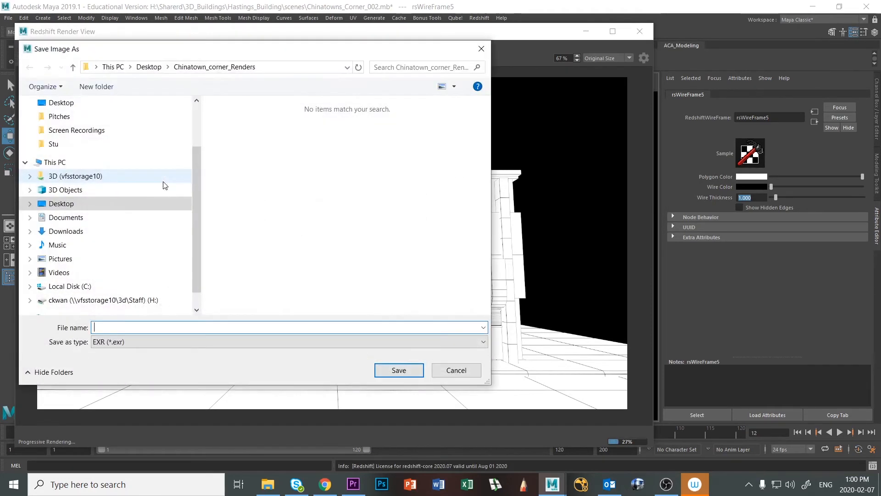
drag(138, 54, 263, 60)
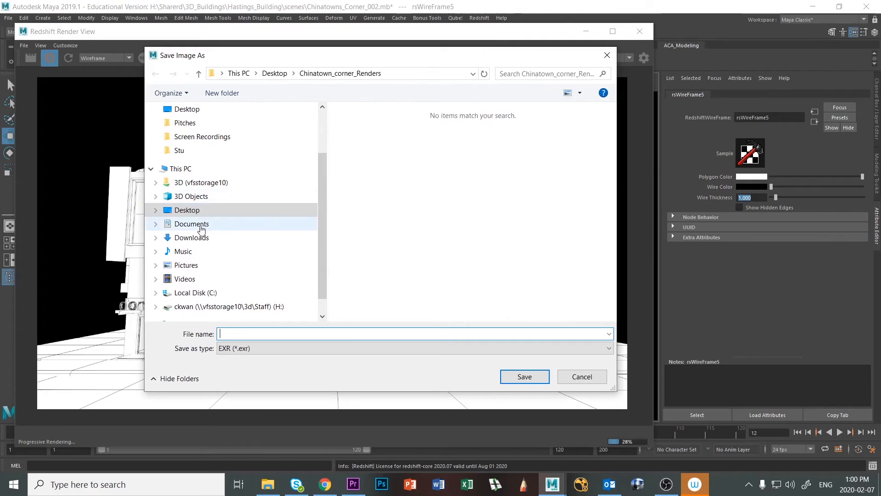
click(202, 211)
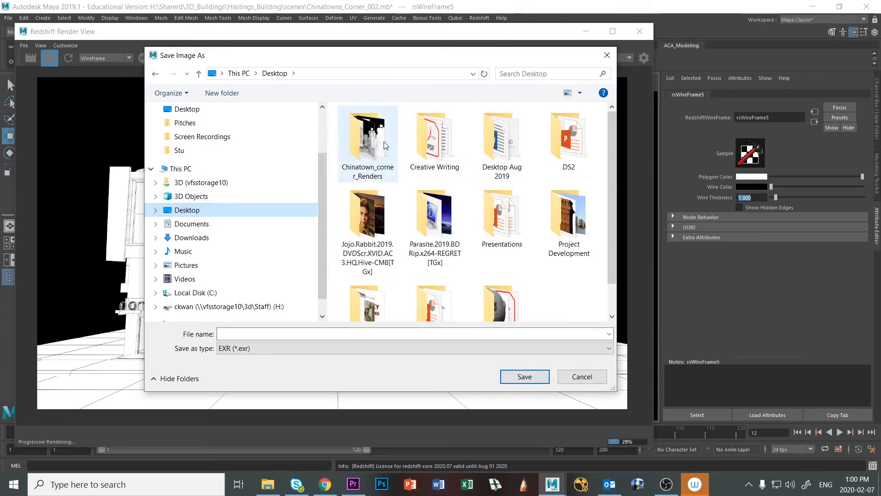
double_click(386, 145)
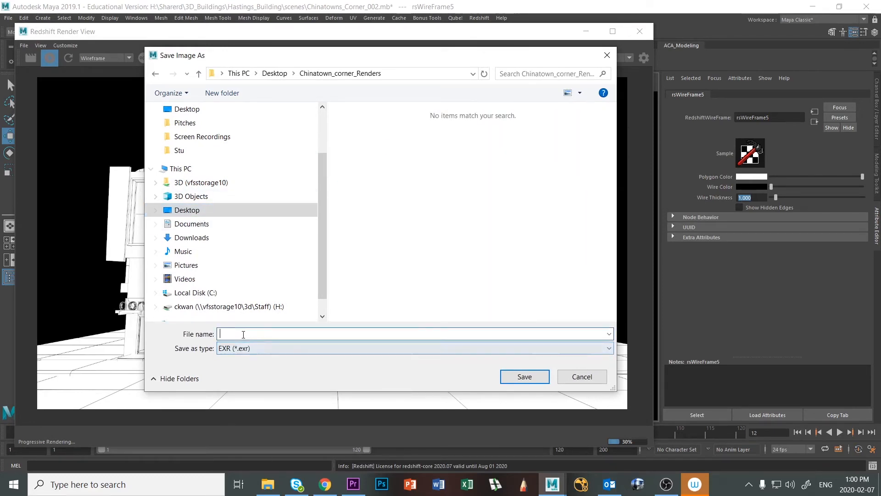
Save the displayed Wireframe image under the name Chinatown_Street_Facade_AO_02 in JPEG format
text(C)
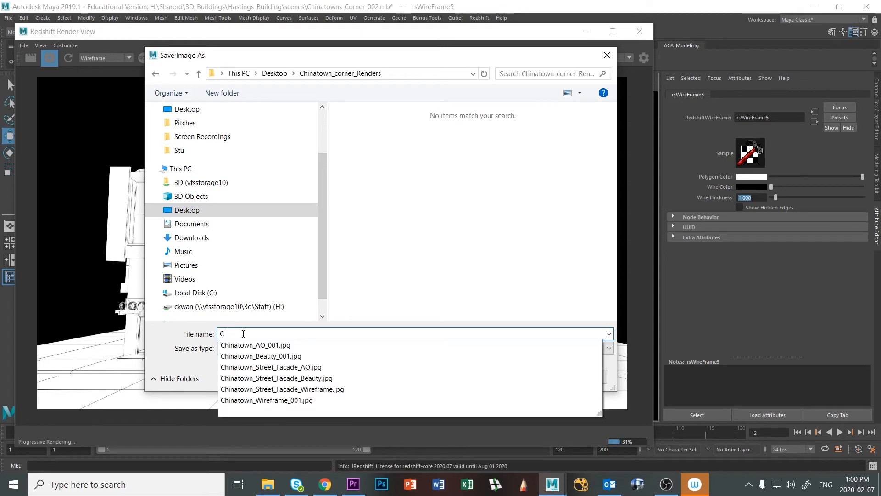
text(hinatown_Str)
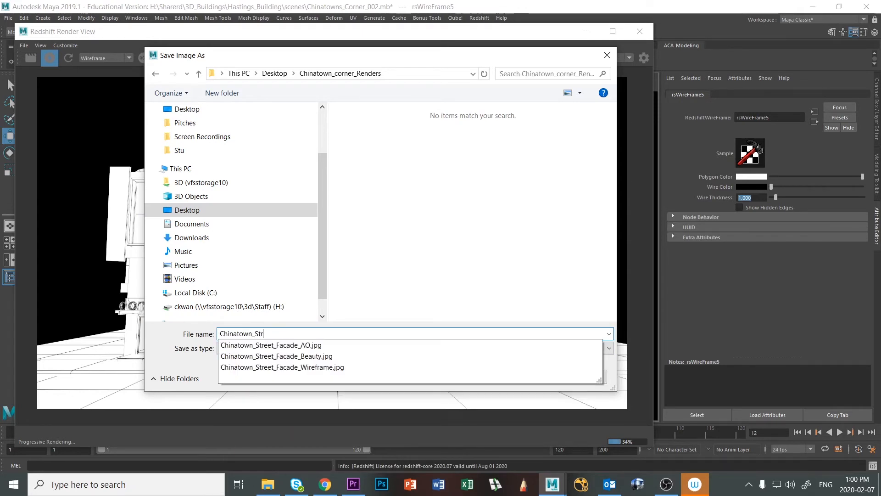
text(eet-)
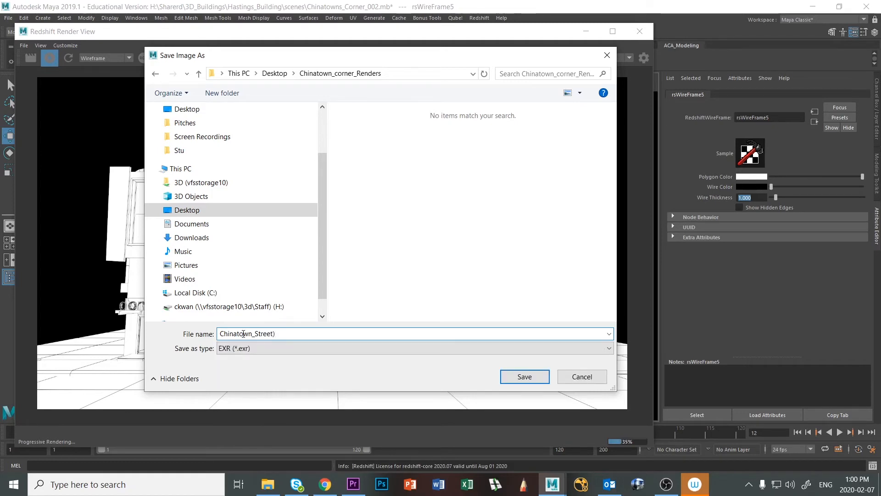
key(BackSpace)
text(_Faca)
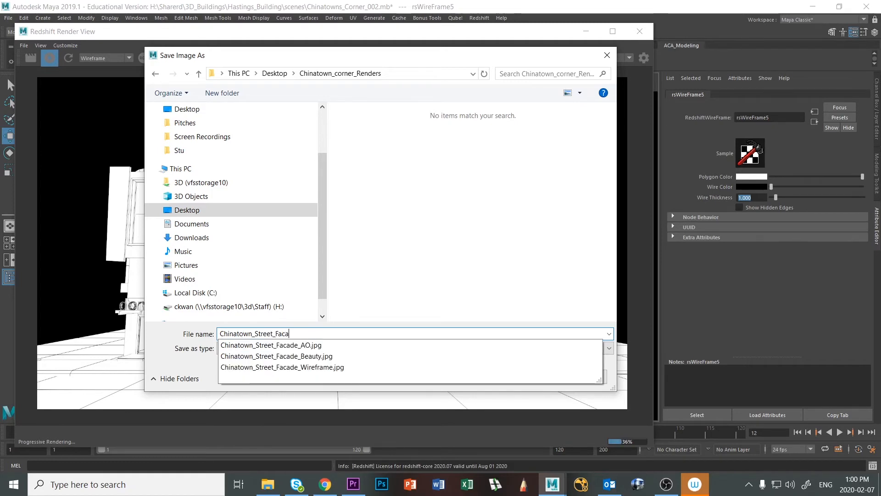
text(de)
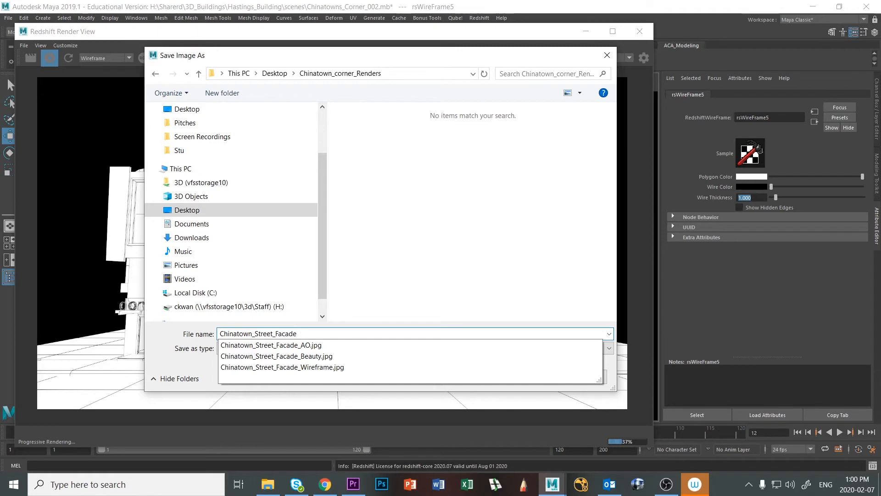
text(_)
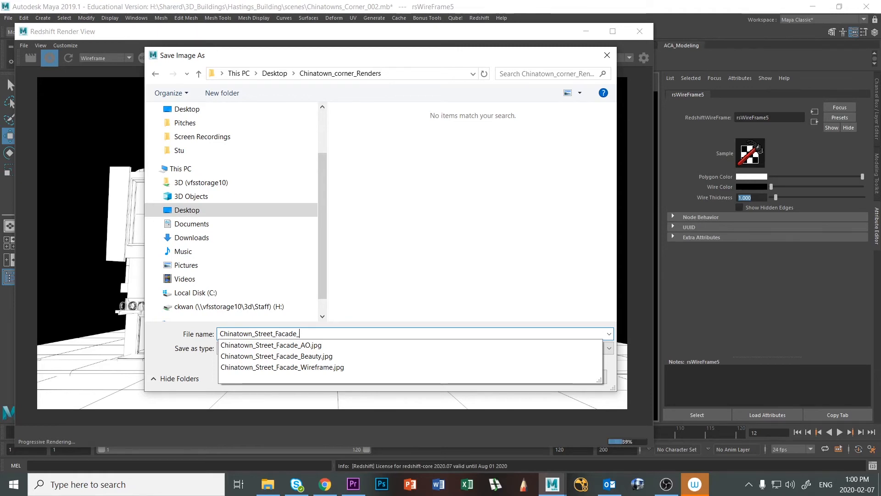
text(AO_02)
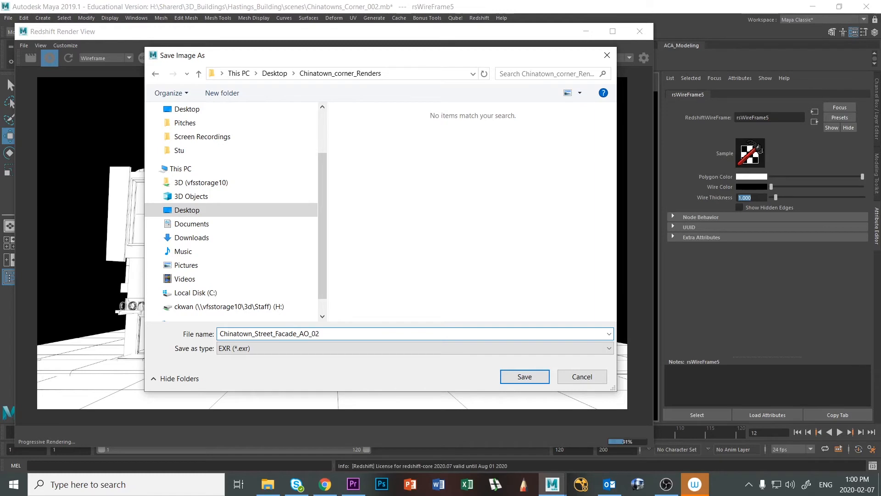
click(257, 348)
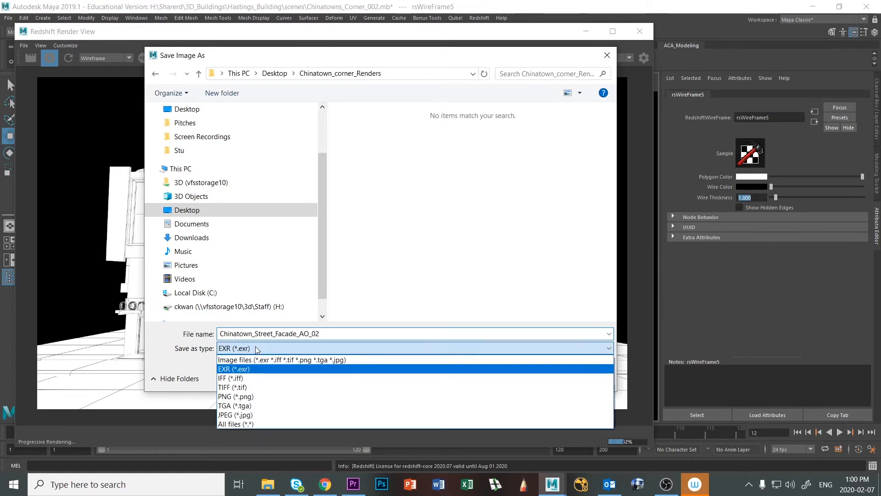
click(262, 415)
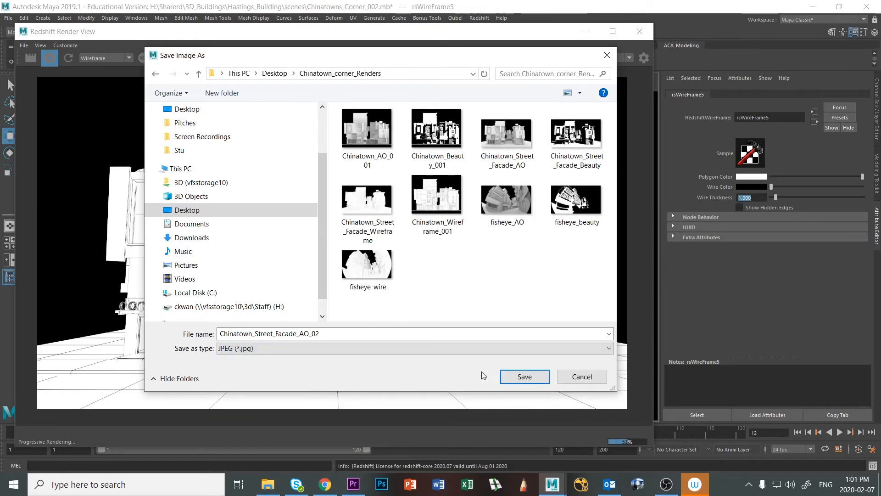
click(515, 380)
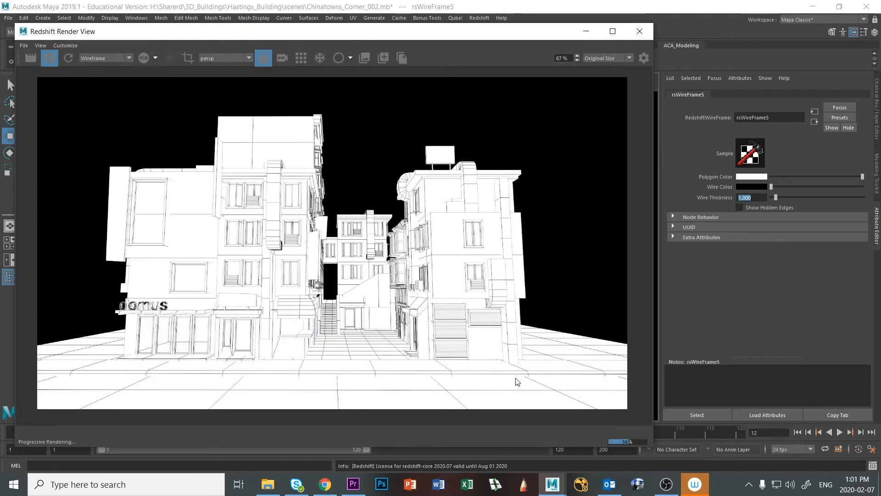
Save the displayed Wireframe pass as the JPEG Chinatown_Street_Facade_Wireframe_02, basing the name on the existing AO_02 file
click(23, 46)
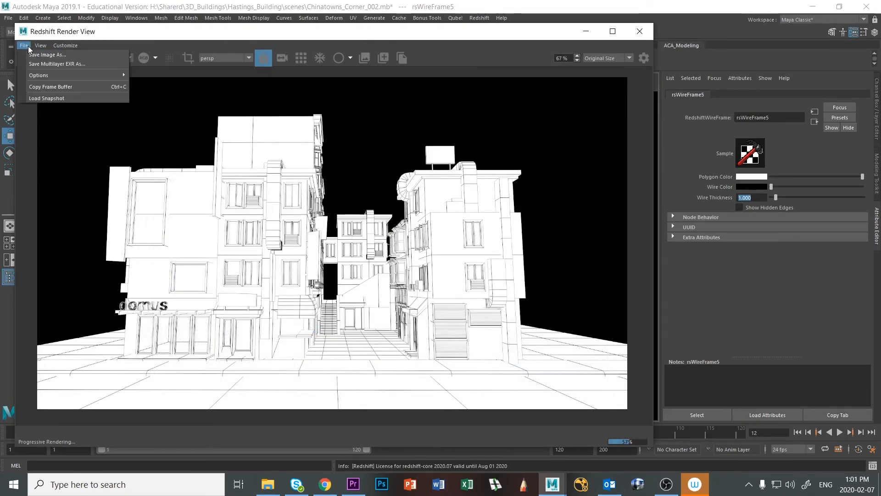
click(35, 54)
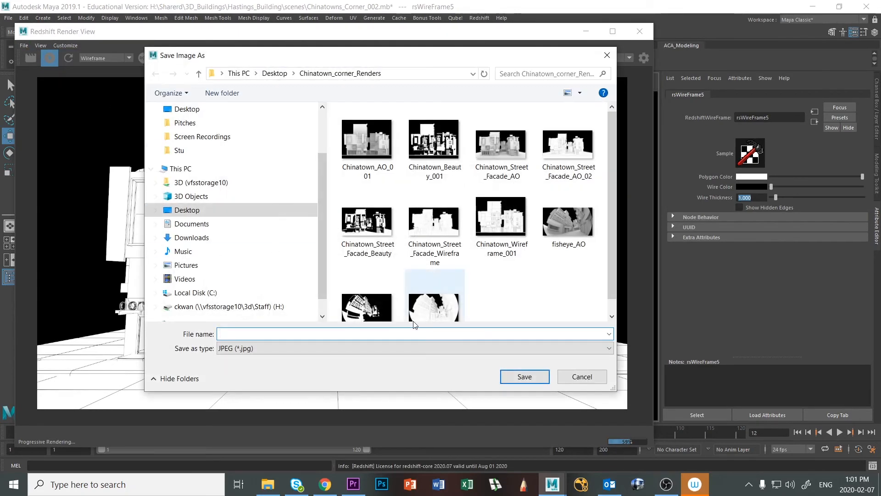
drag(608, 180, 610, 263)
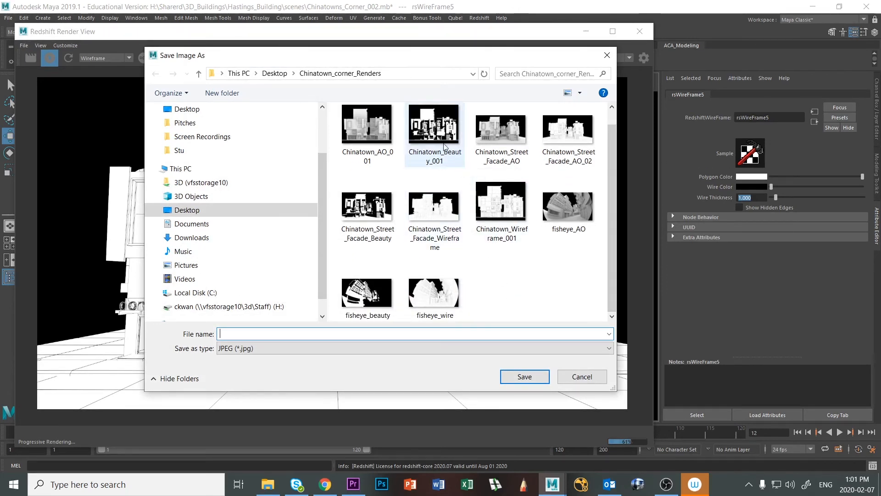
click(568, 138)
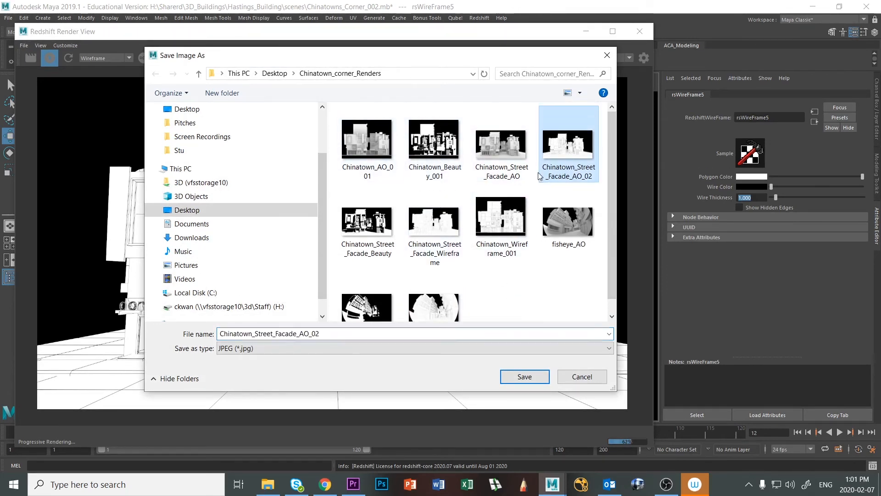
click(310, 334)
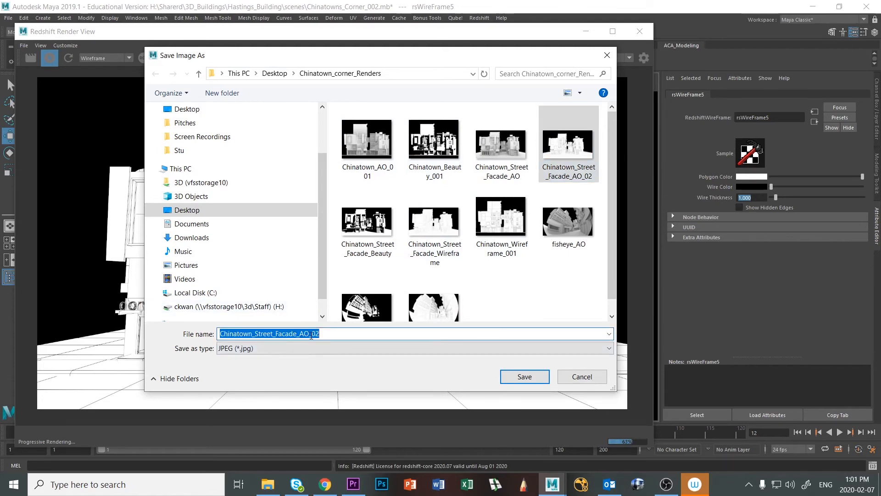
click(310, 334)
key(BackSpace)
key(BackSpace)
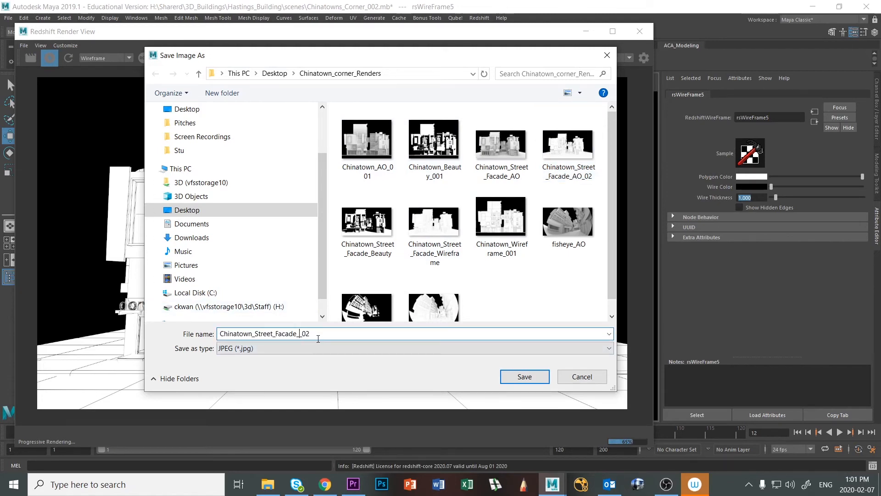
text(Wireframe_)
key(Return)
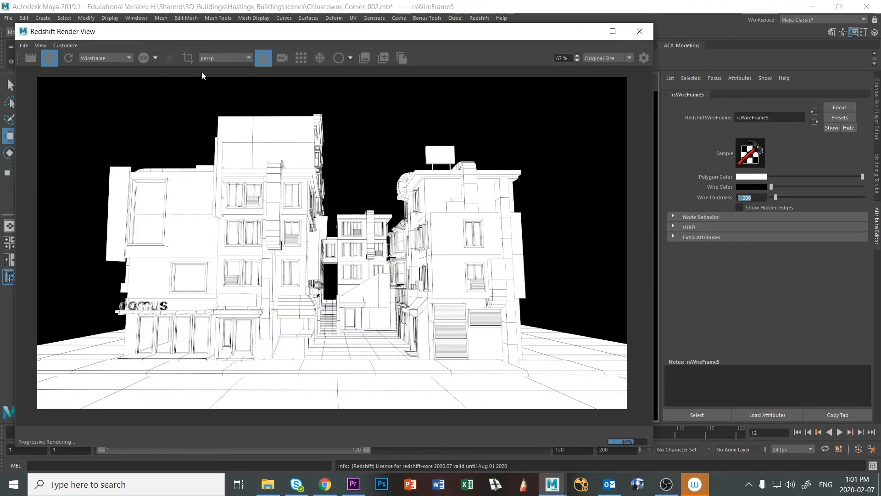
Display the AO pass and save it over the existing Chinatown_Street_Facade_AO_02 JPEG file
click(127, 59)
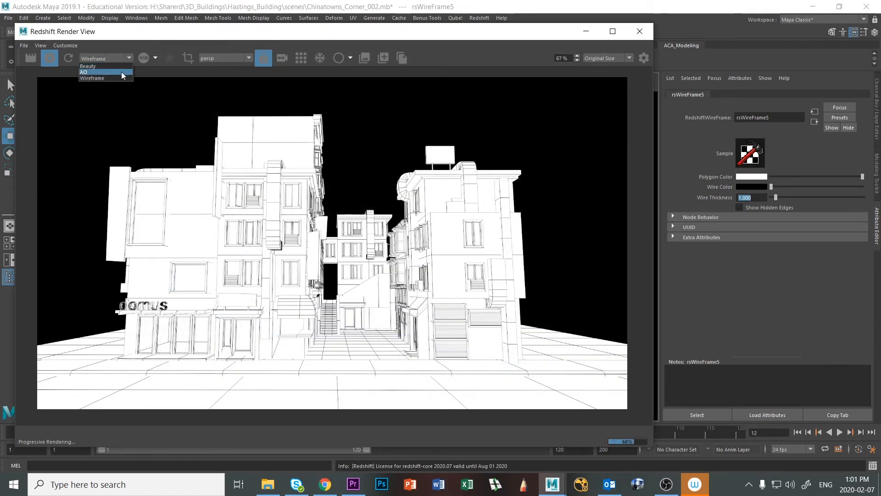
click(122, 72)
click(24, 45)
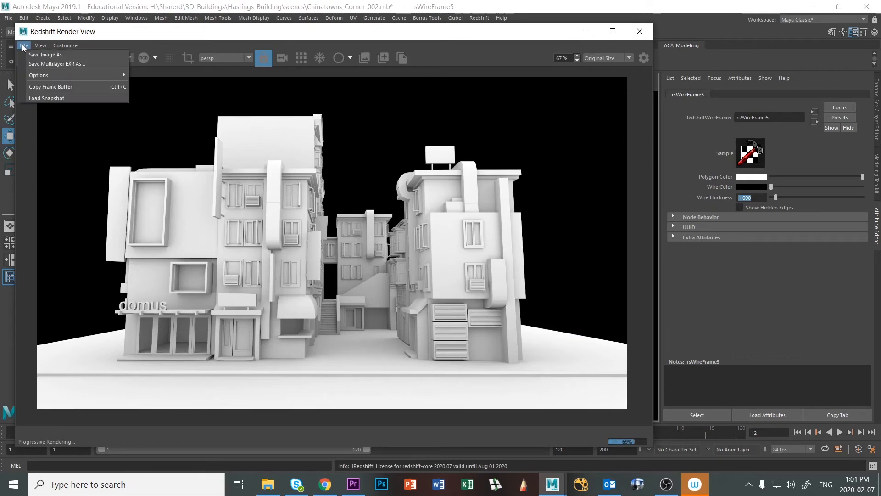
click(46, 55)
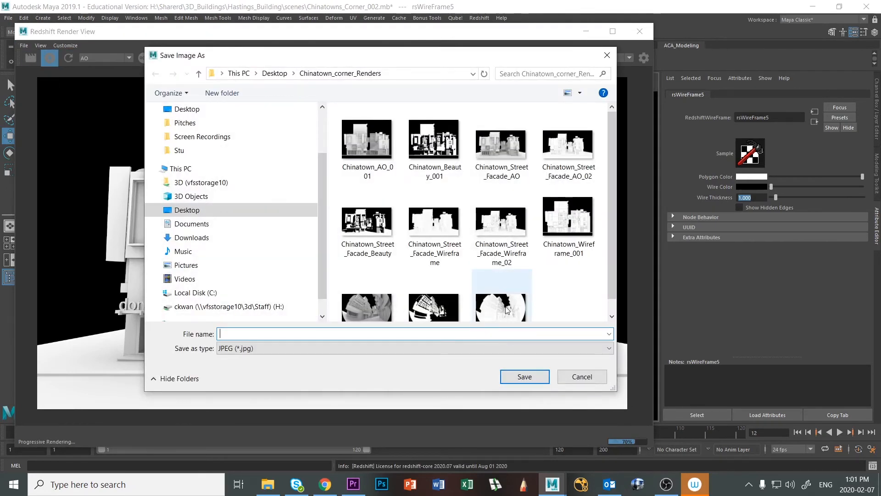
click(573, 147)
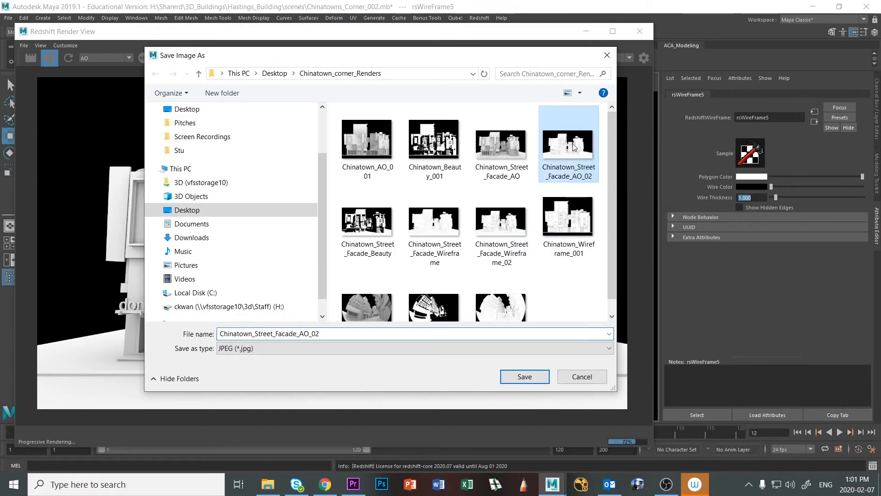
click(539, 379)
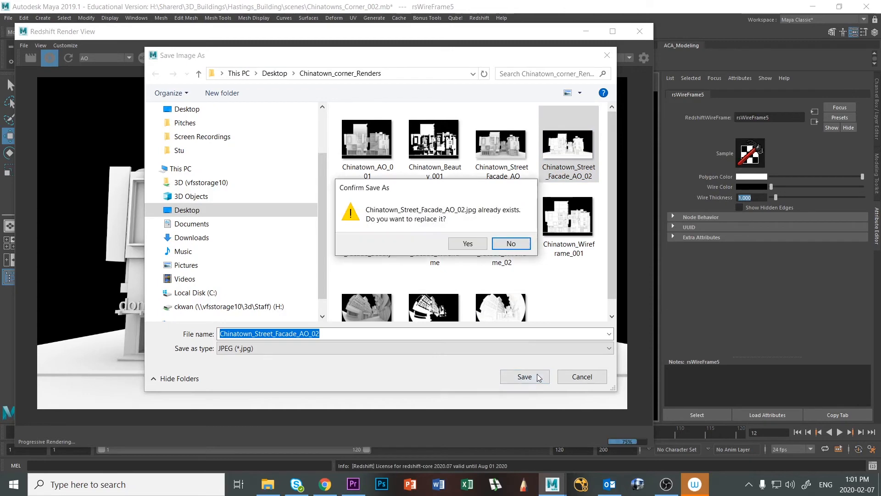
click(470, 244)
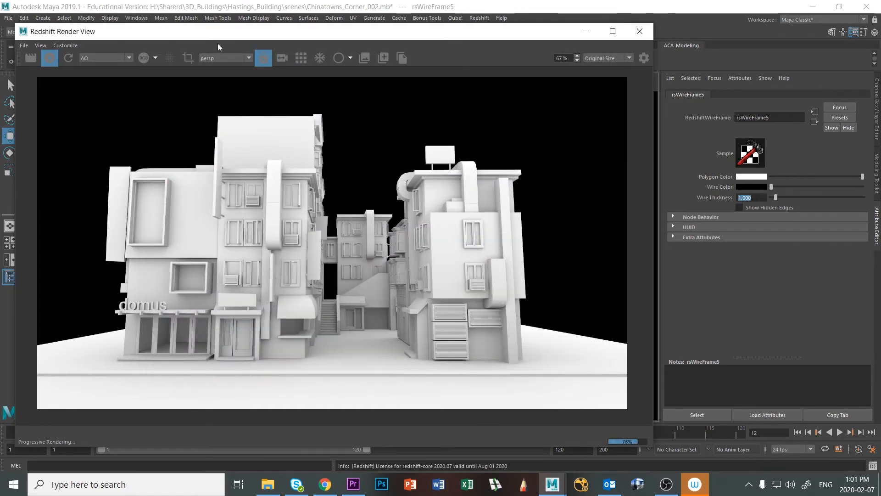
Display the Beauty pass and save it as the JPEG Chinatown_Street_Facade_Beauty_02
click(125, 57)
click(112, 67)
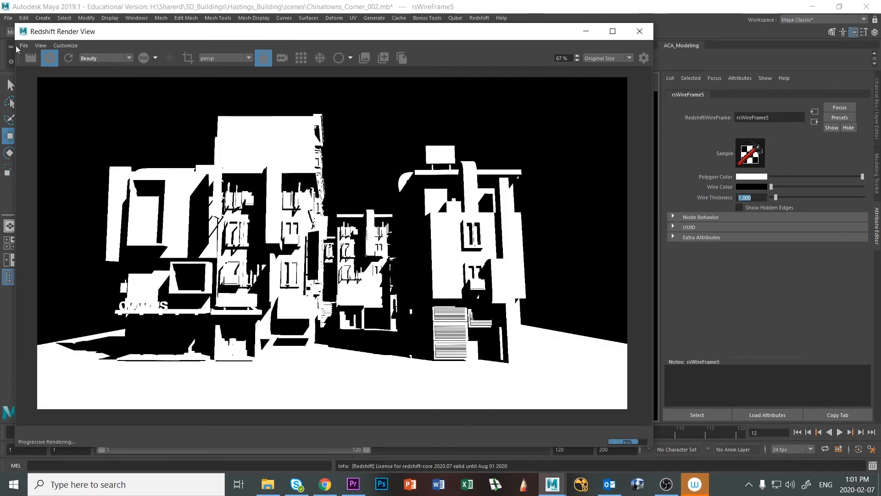
click(24, 45)
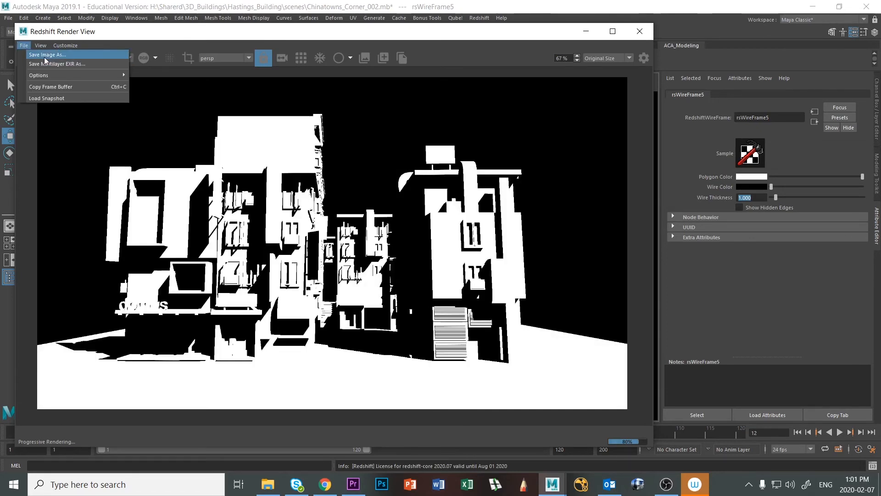
click(43, 53)
click(568, 143)
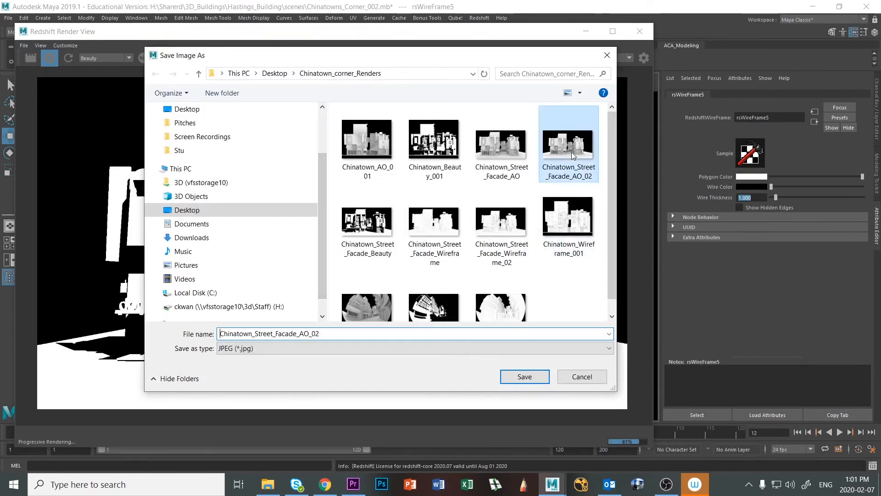
double_click(308, 334)
click(319, 358)
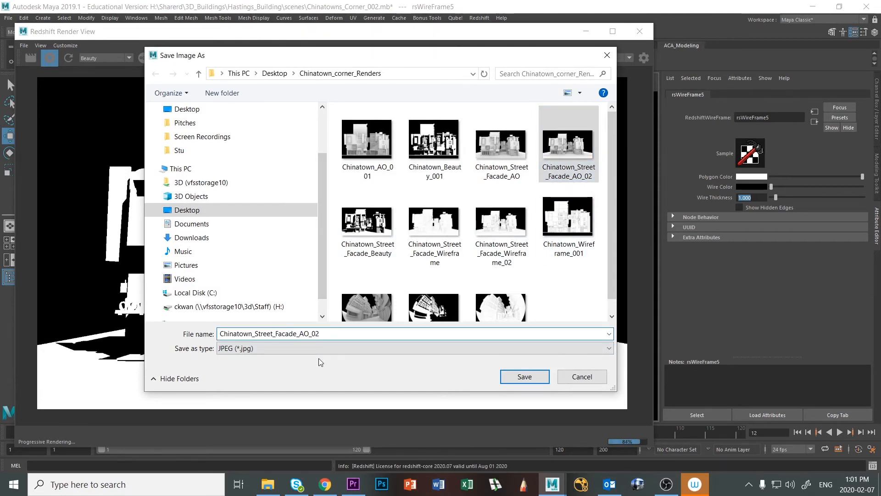
key(BackSpace)
key(BackSpace)
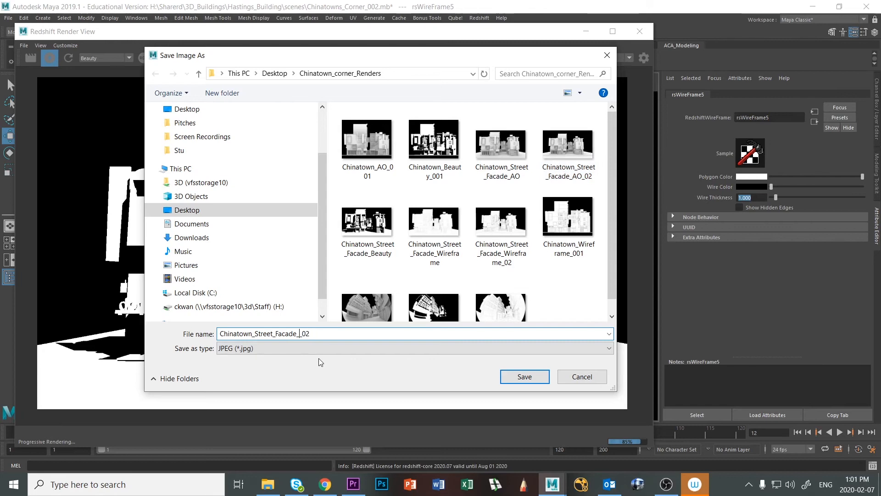
text(Beauty_)
click(525, 379)
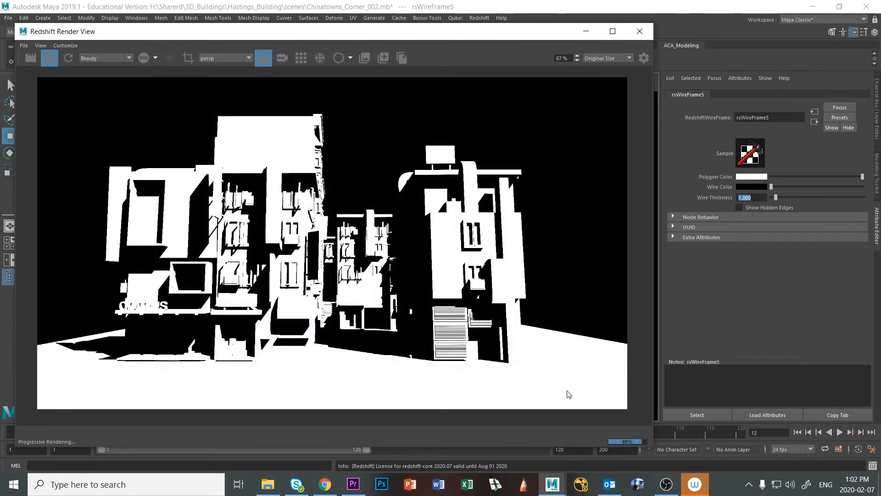
Display the AO, Wireframe and Beauty passes in turn, and close the render view and render settings
click(105, 59)
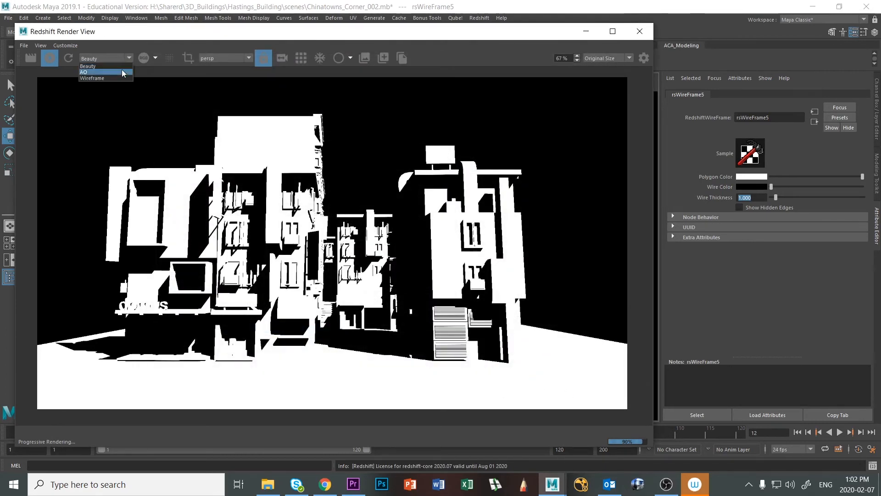
click(124, 72)
click(129, 58)
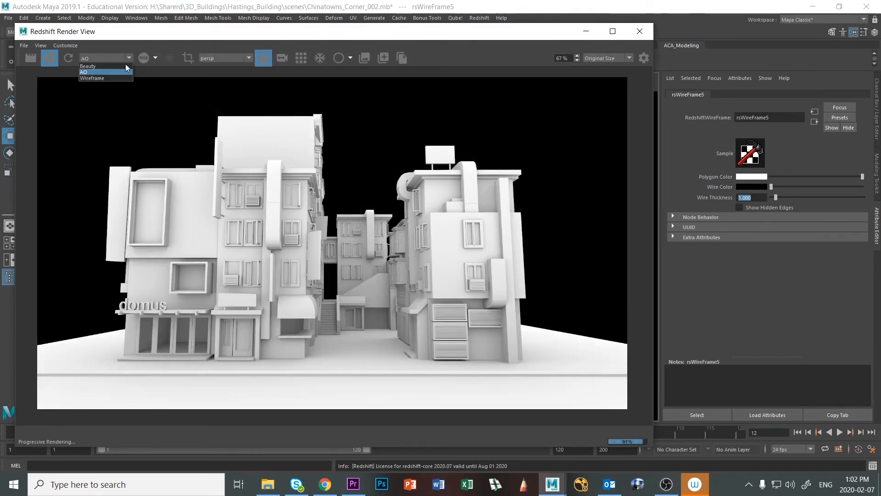
click(121, 75)
click(131, 57)
click(120, 77)
click(128, 55)
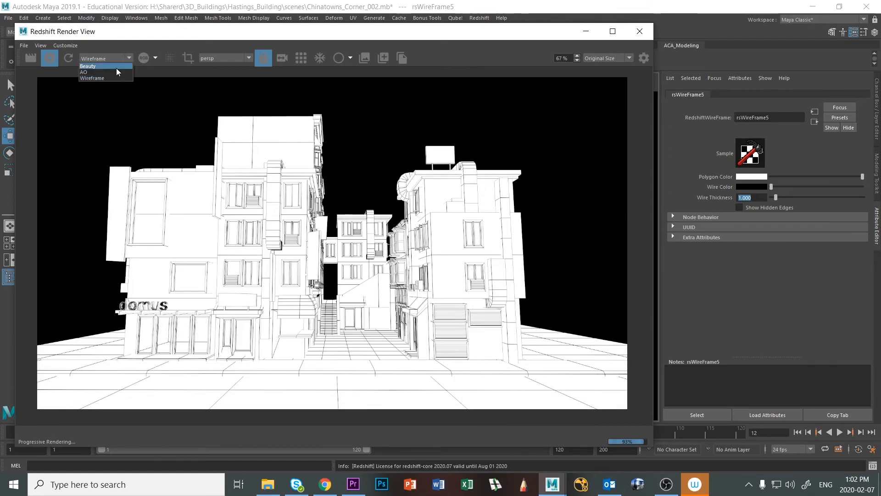
click(116, 68)
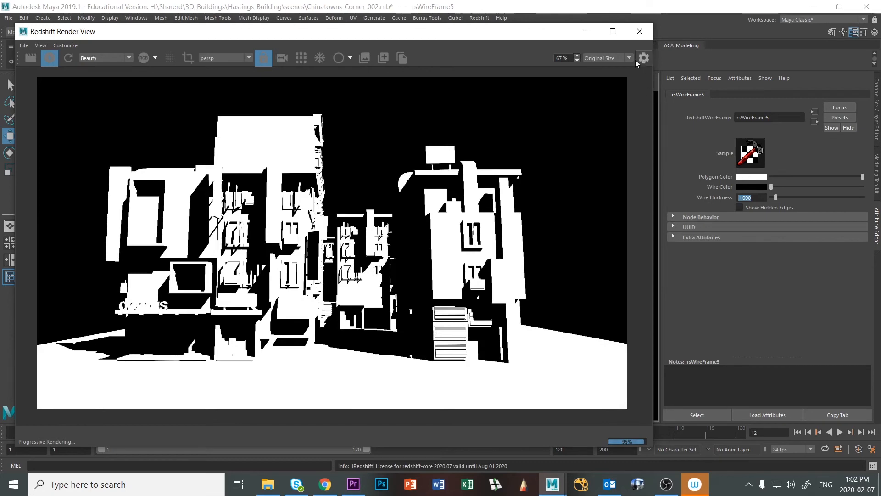
click(640, 31)
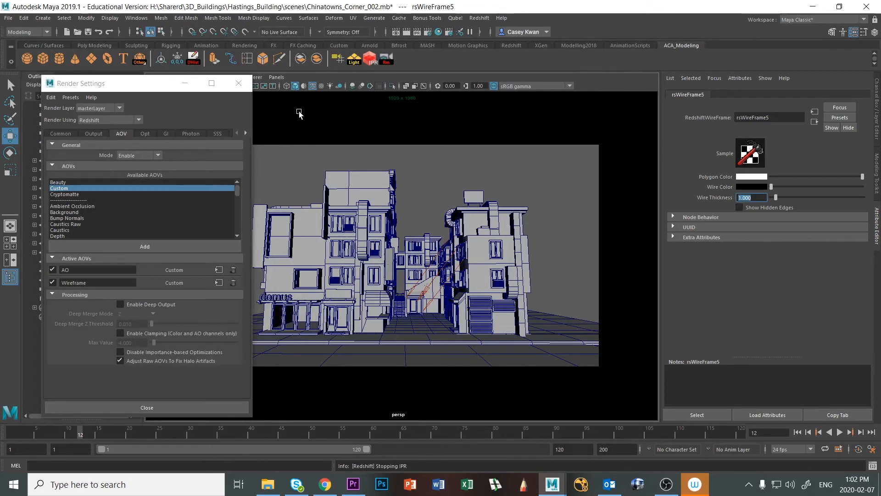
click(238, 84)
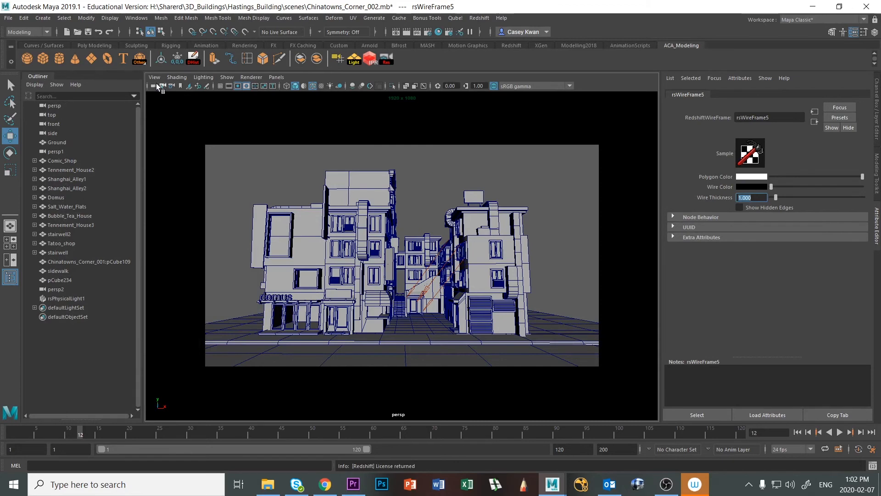
Look through the persp camera with its resolution gate shown, and review the camera's Display Options attributes
click(238, 87)
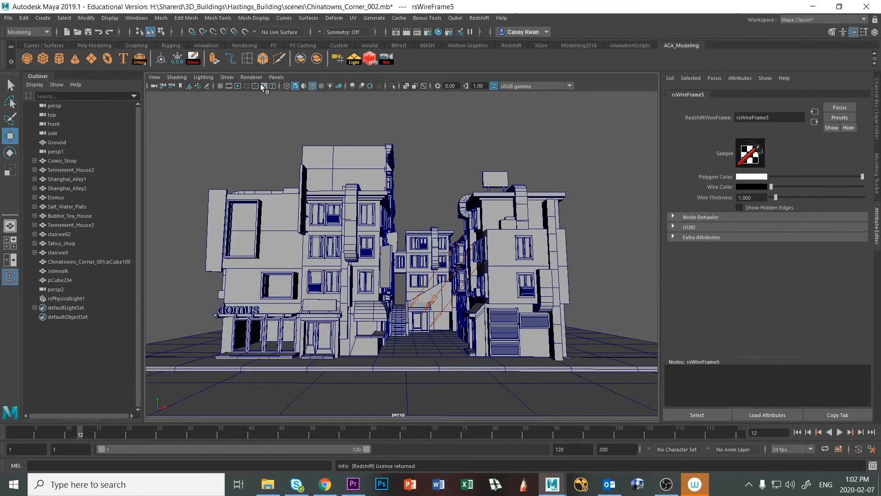
click(276, 78)
mouse_move(298, 87)
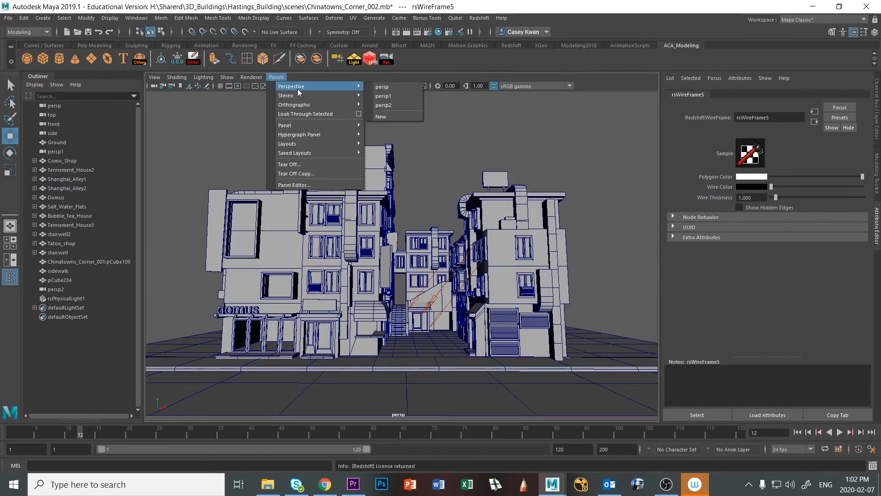
click(393, 86)
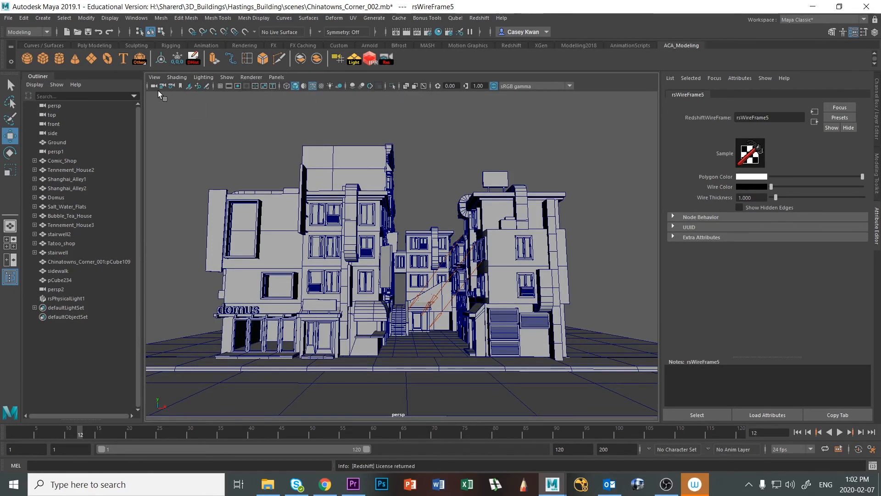
click(239, 89)
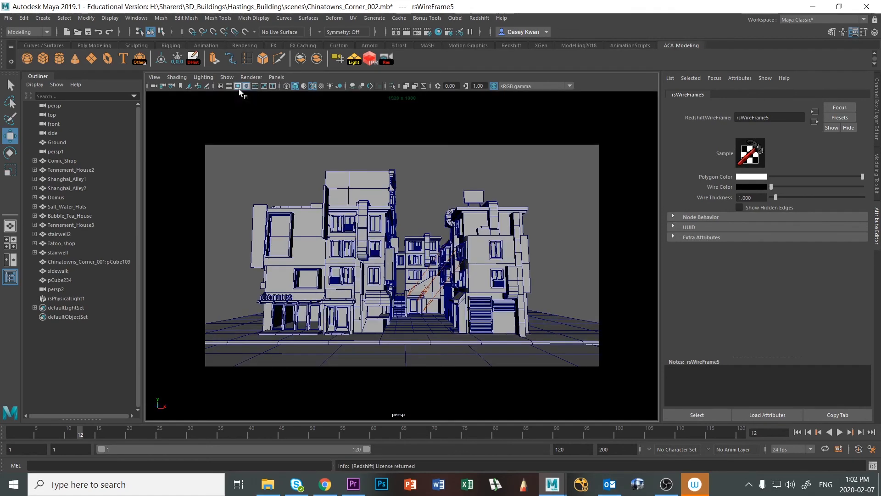
click(154, 86)
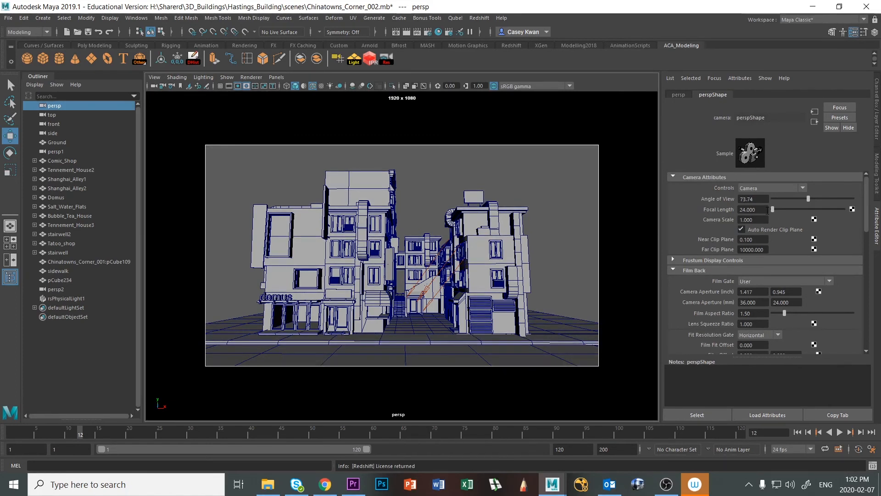
scroll(745, 272, down, 10)
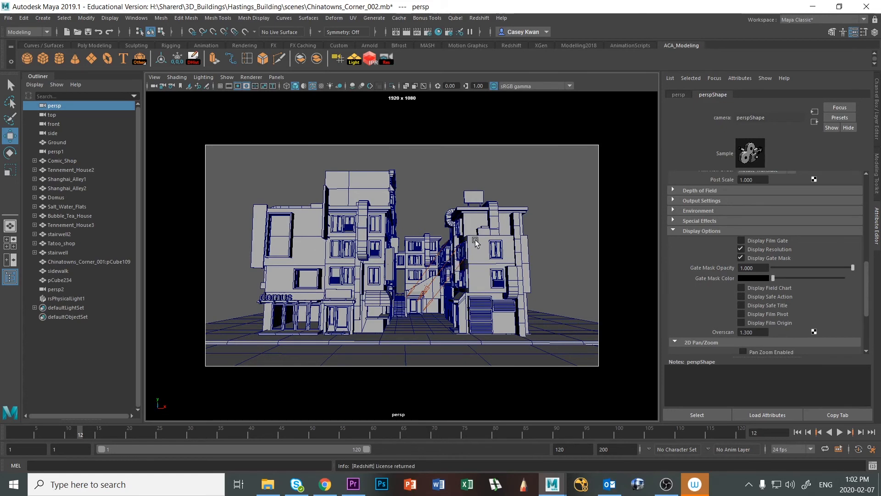
Review the resolution in the common render settings and start a Redshift IPR render of the persp camera
click(428, 33)
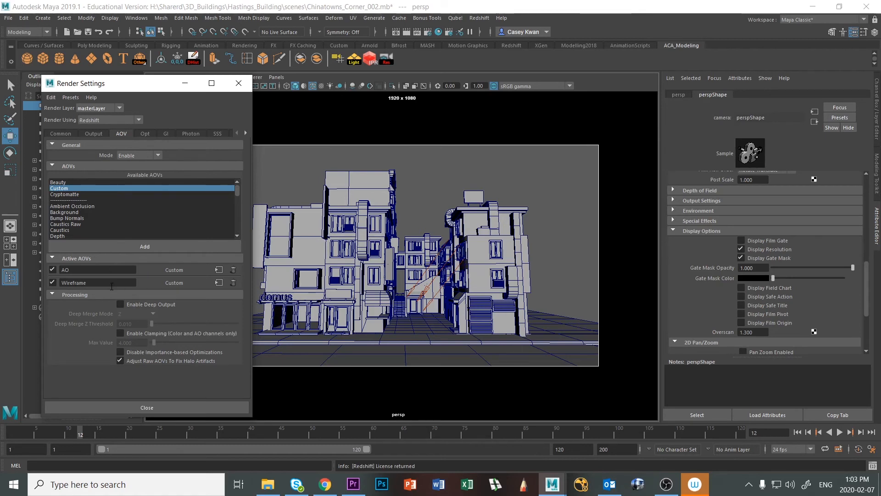
click(61, 134)
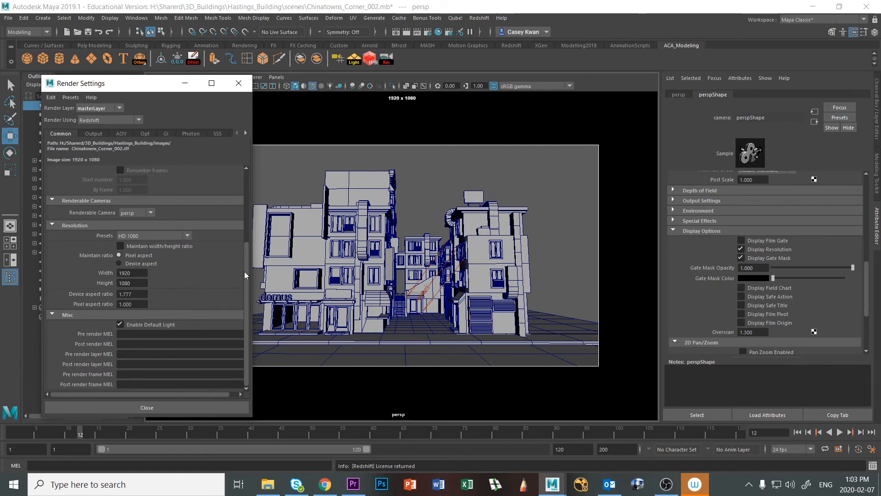
click(372, 65)
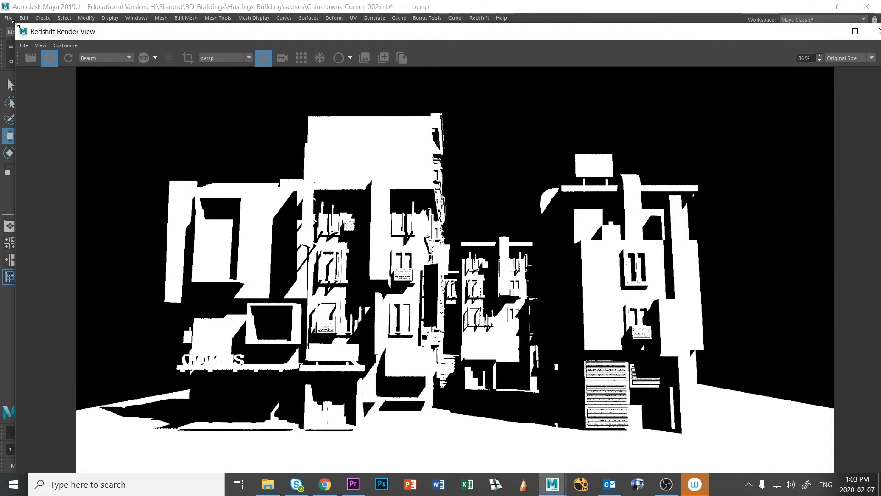
drag(20, 31, 246, 74)
scroll(379, 247, down, 4)
scroll(379, 247, down, 1)
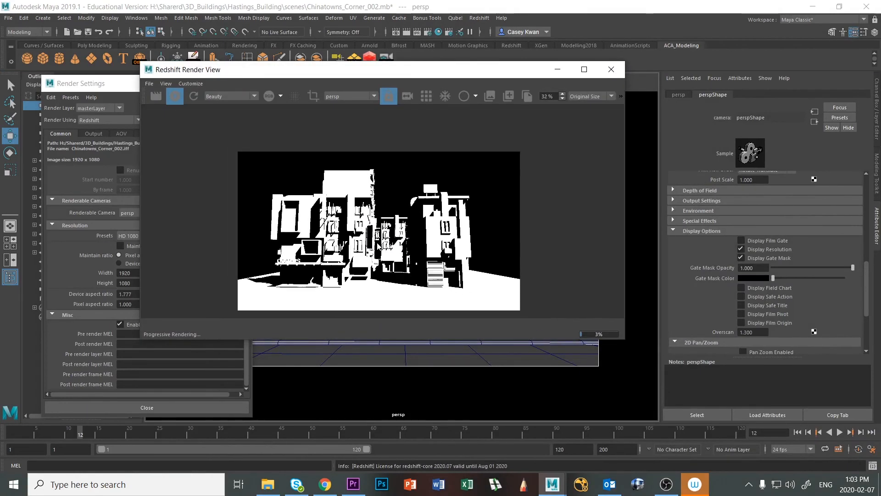
Compare the AO, Wireframe and Beauty passes of the new render, ending on the Wireframe pass
click(253, 96)
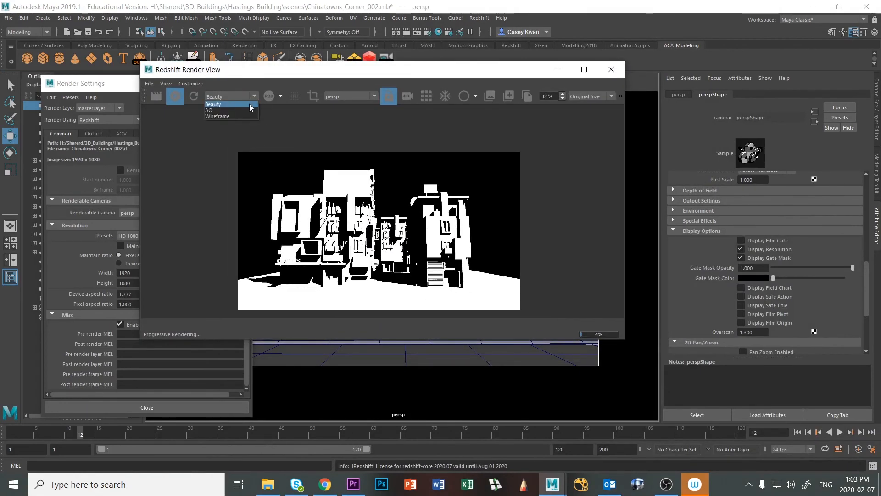
click(251, 110)
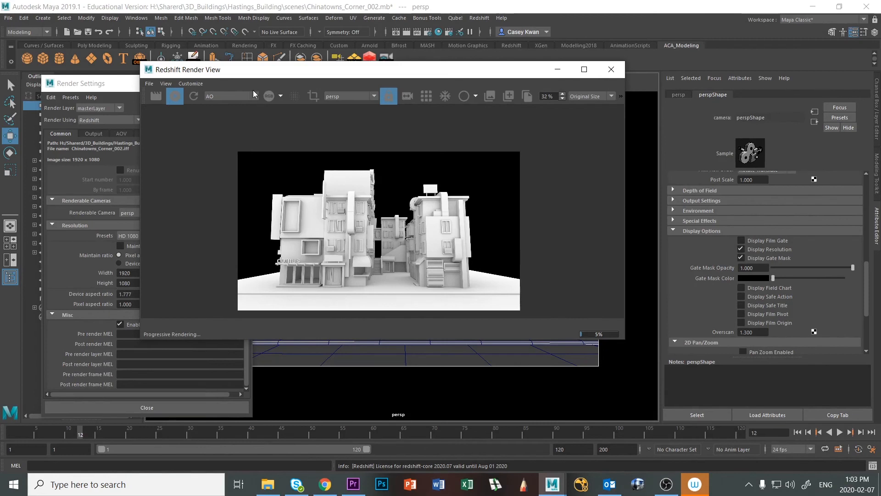
click(255, 93)
click(236, 117)
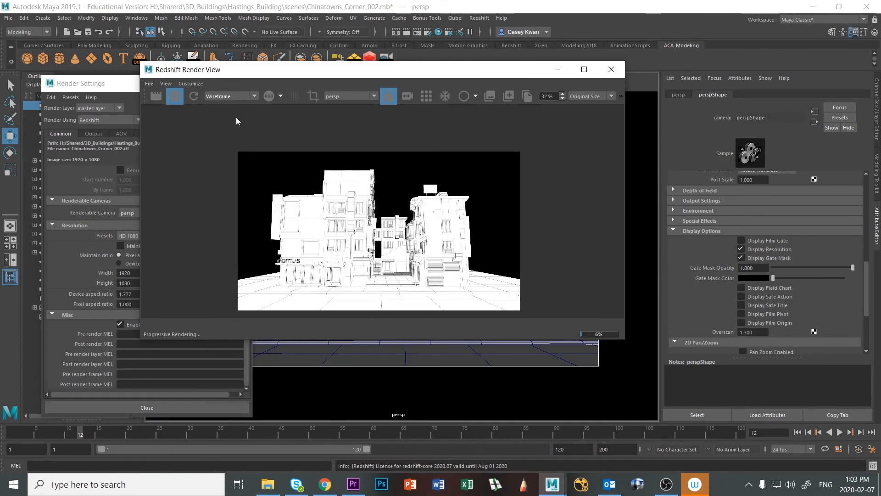
click(250, 96)
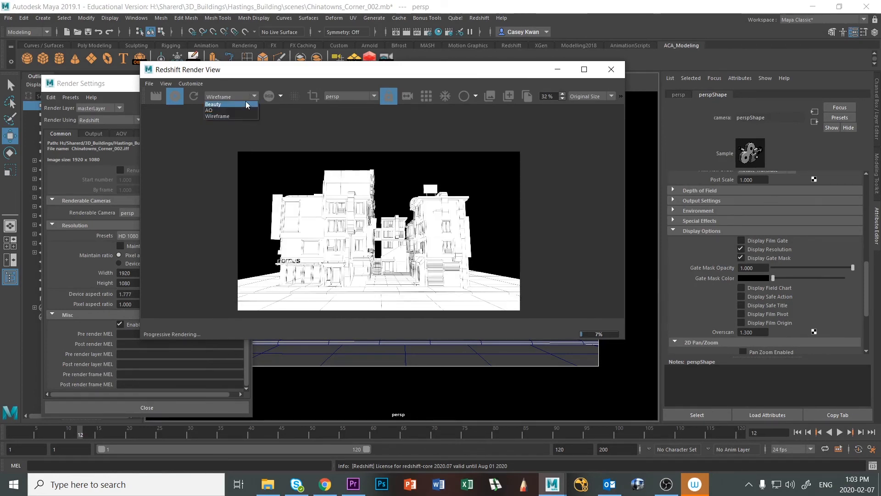
click(244, 103)
click(254, 95)
click(246, 109)
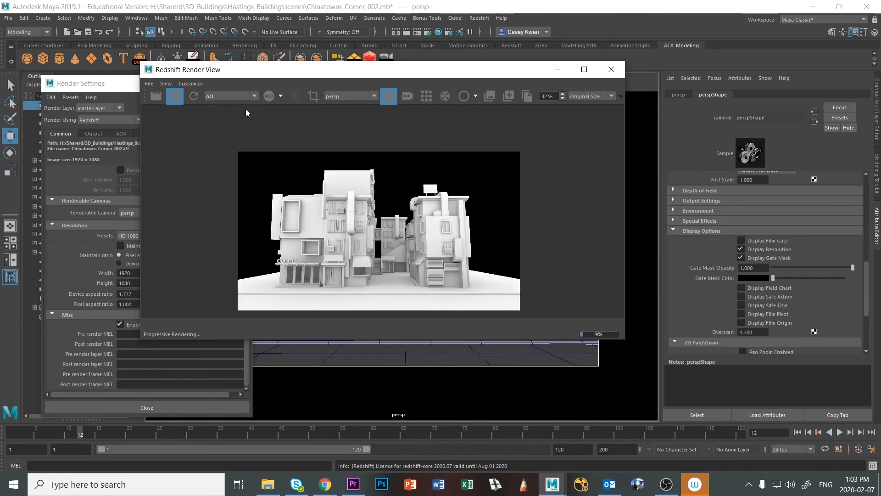
click(255, 96)
click(244, 116)
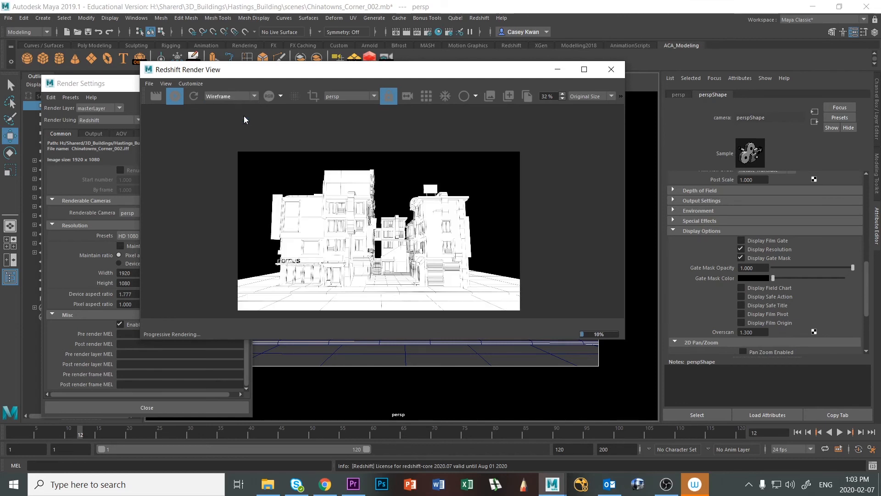
Place the render view beside the render settings and look through its list of cameras
click(150, 84)
click(168, 212)
drag(432, 75, 551, 118)
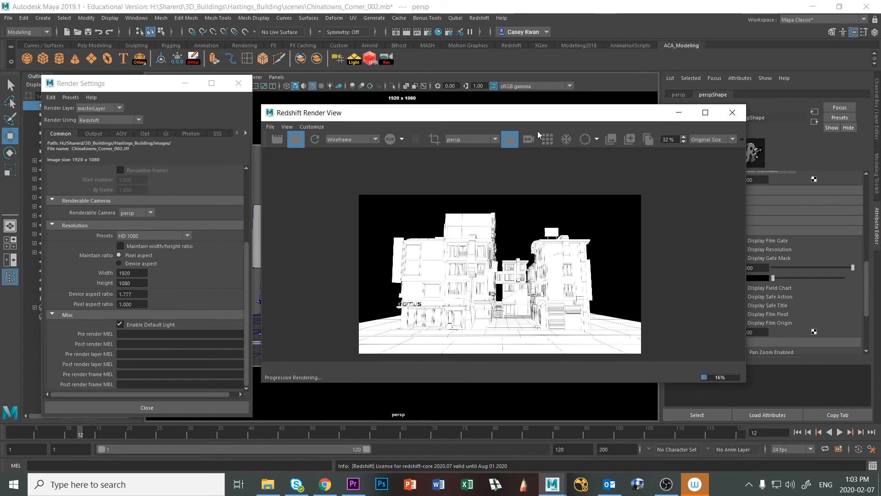
click(495, 139)
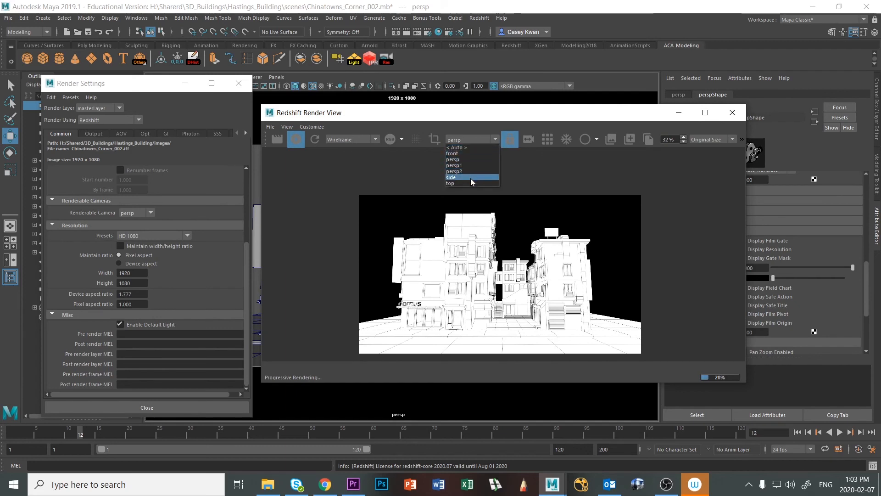
click(361, 168)
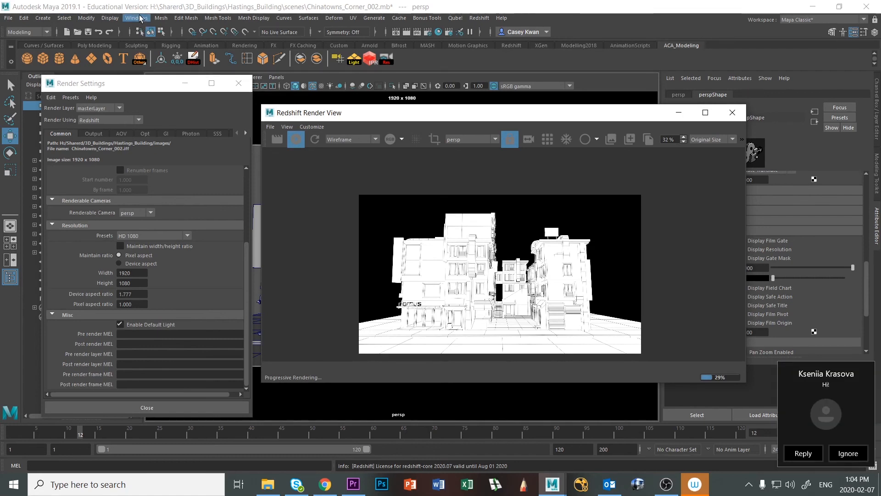
Dismiss the chat notification, and search the Plug-in Manager for "red" to check that the Redshift plug-in is loaded
click(139, 20)
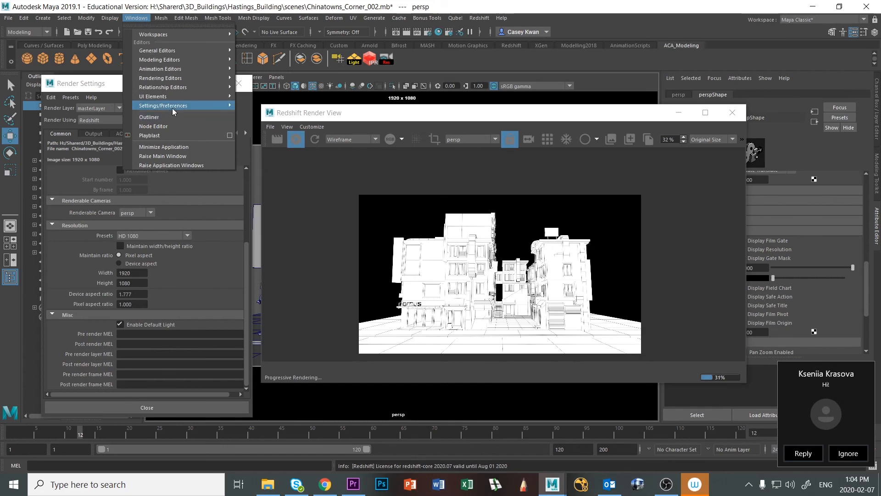
mouse_move(173, 107)
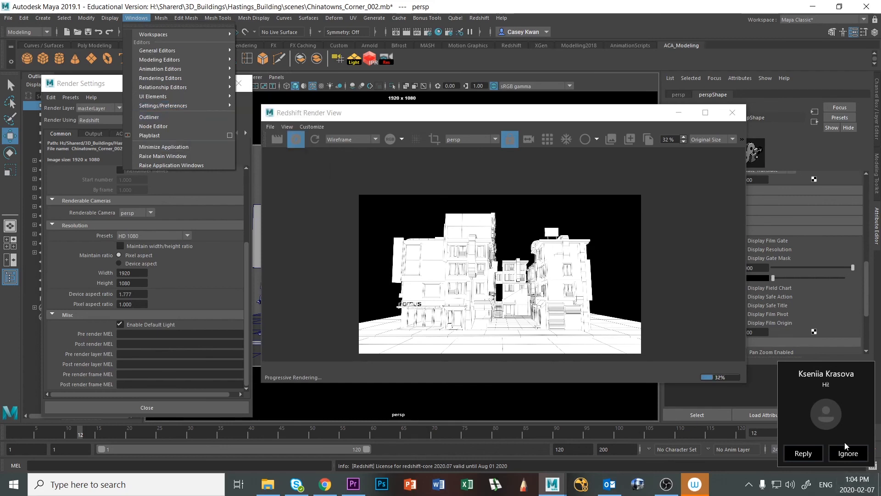
click(849, 459)
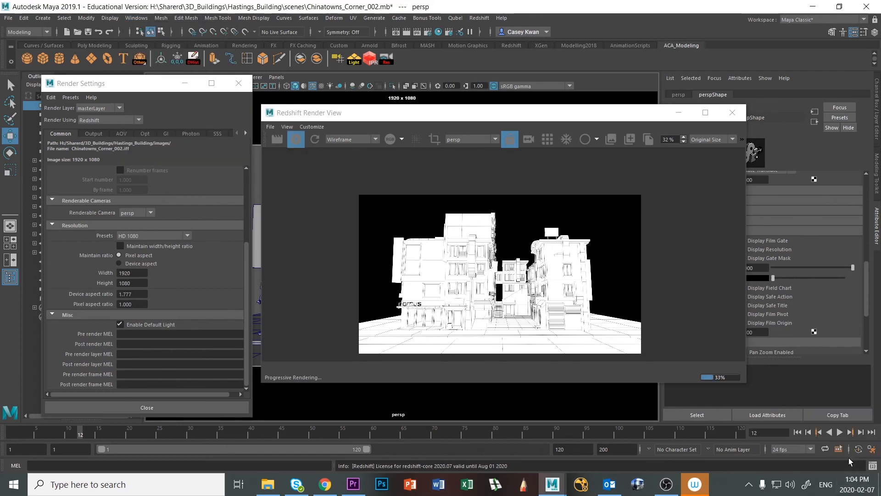
click(140, 20)
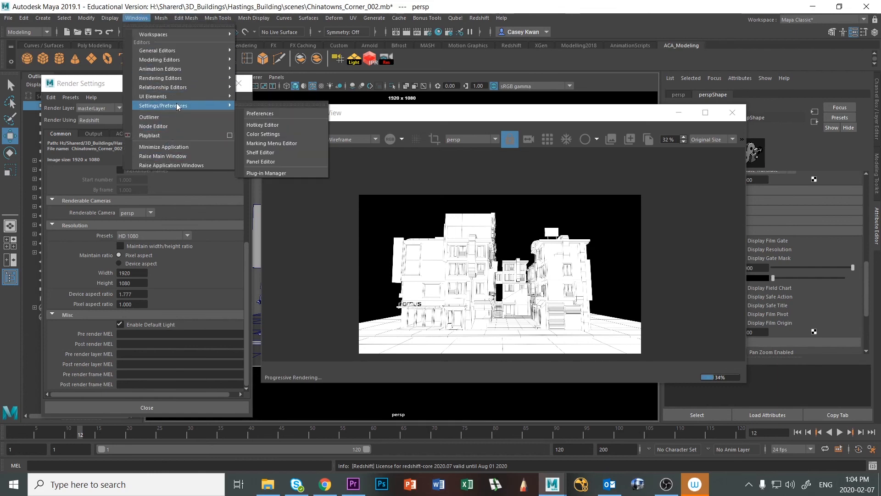
mouse_move(178, 106)
click(288, 183)
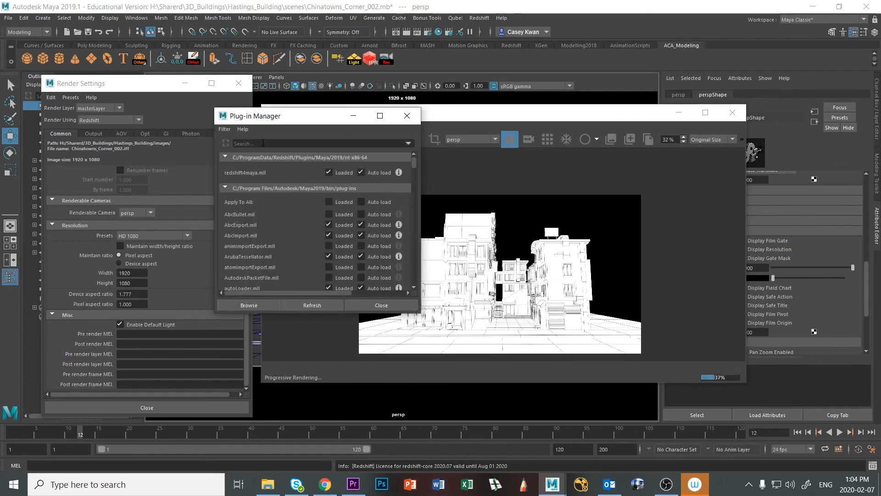
click(263, 142)
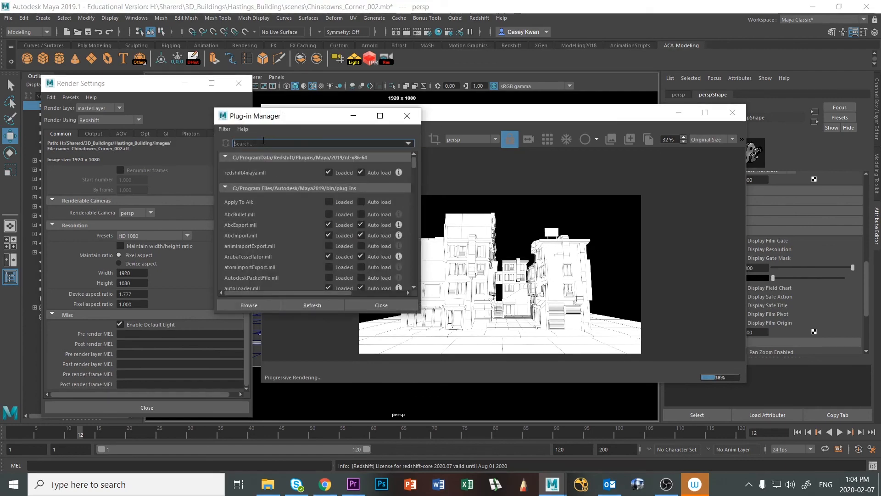
text(red)
key(Return)
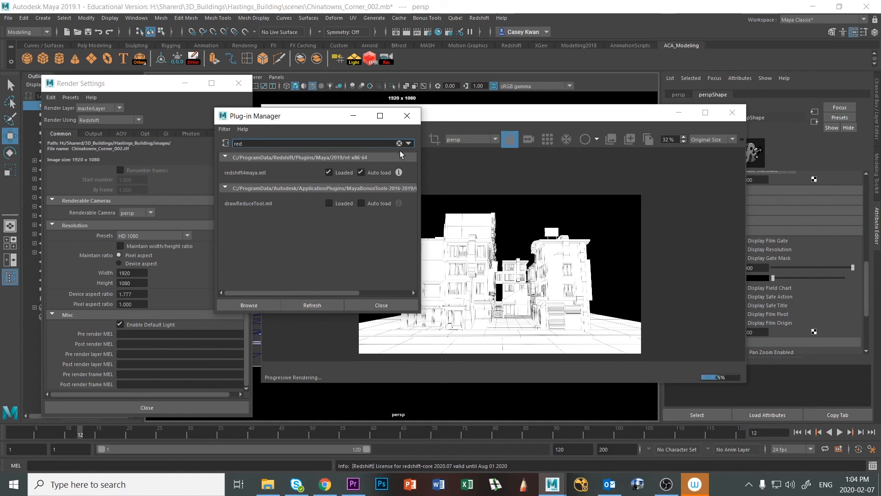
click(384, 304)
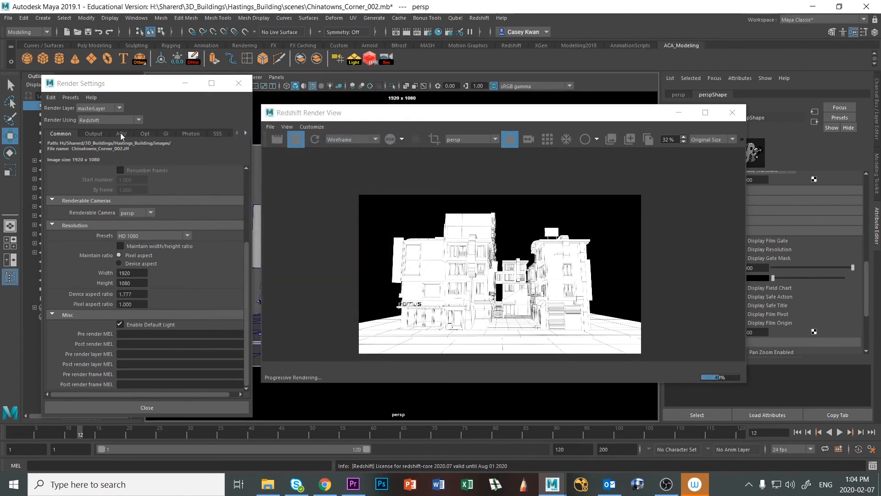
Pick Redshift as the renderer, and look over the AOV and common render settings
click(106, 121)
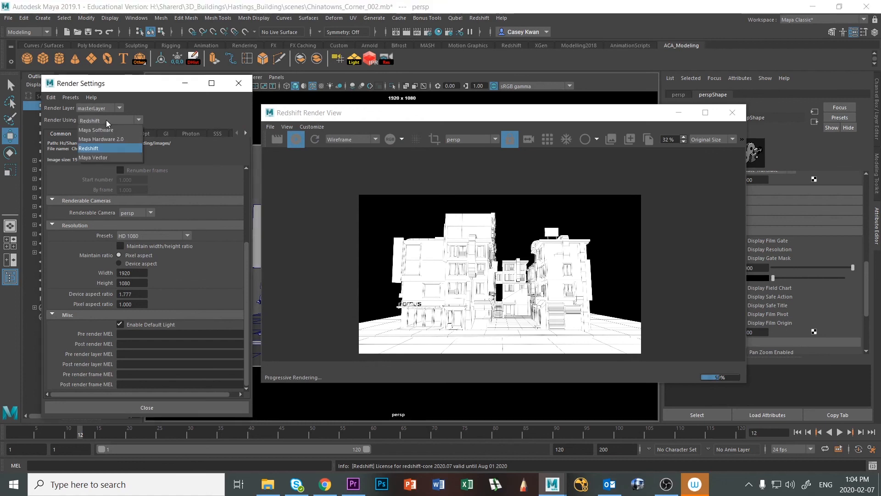
click(103, 149)
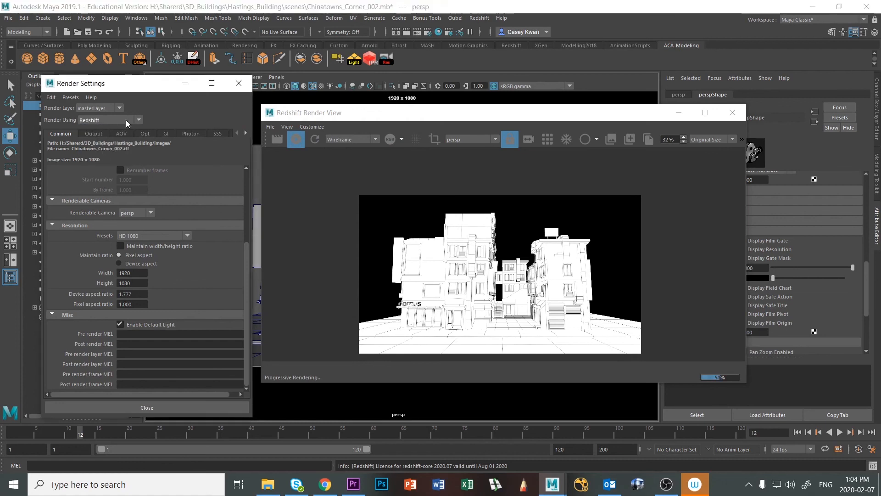
click(140, 118)
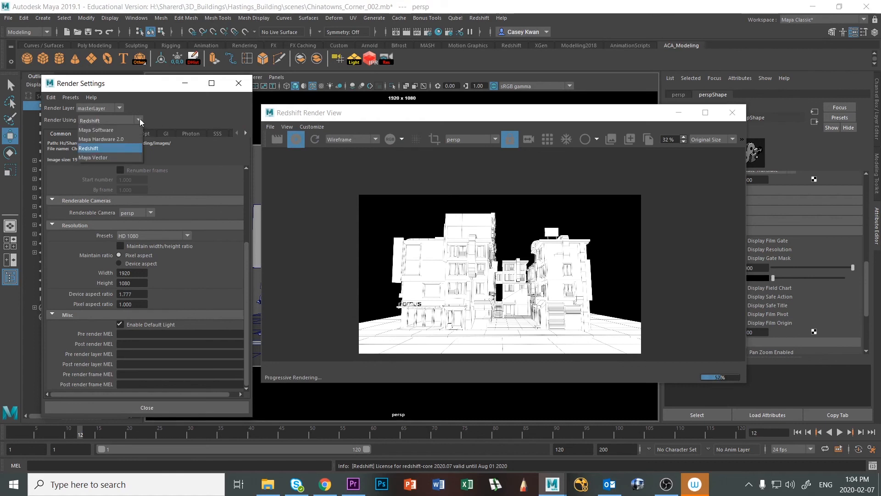
click(103, 148)
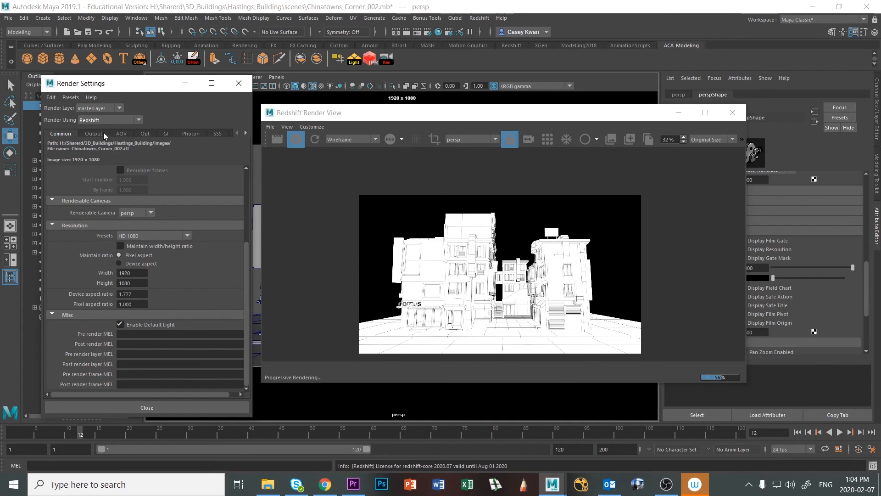
click(125, 133)
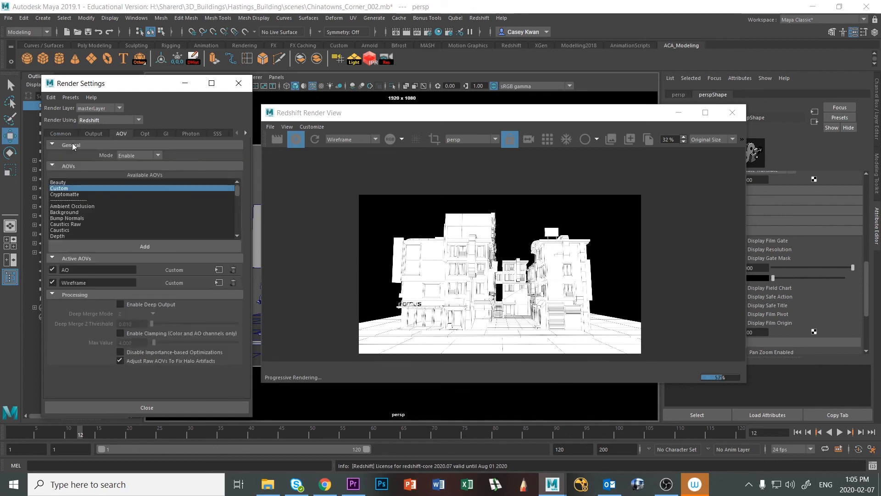
click(58, 134)
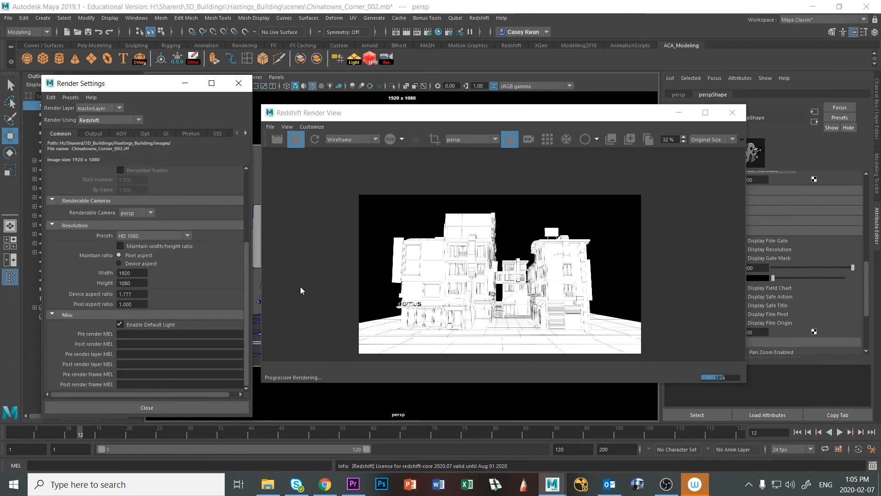